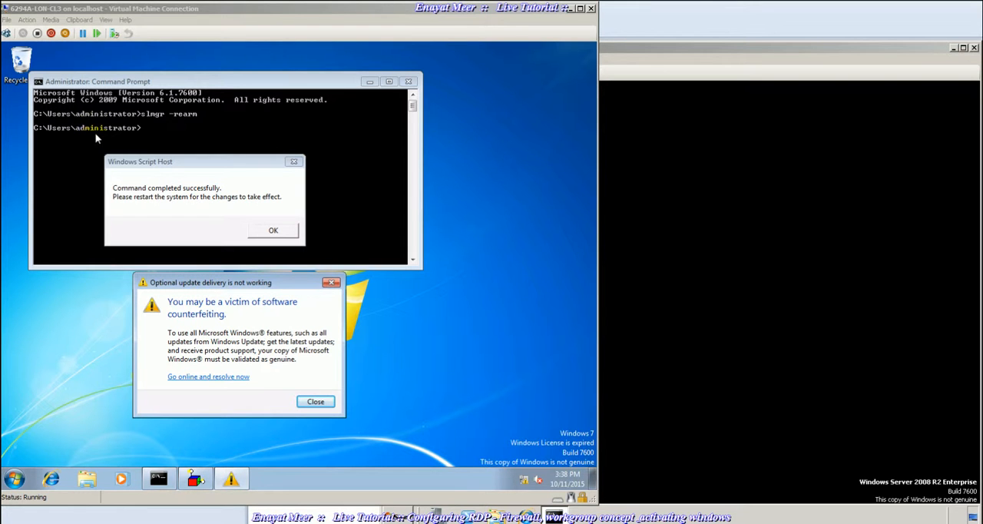
# - Move the Command Prompt window clear of the message dialogs and mark the slmgr -rearm command text
pyautogui.press('Return')
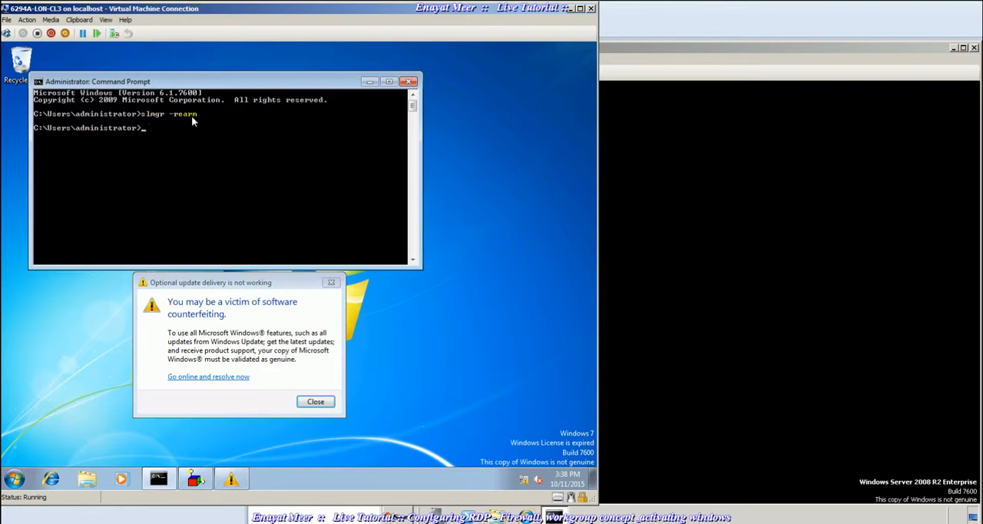
pyautogui.moveTo(354, 83); pyautogui.dragTo(465, 237)
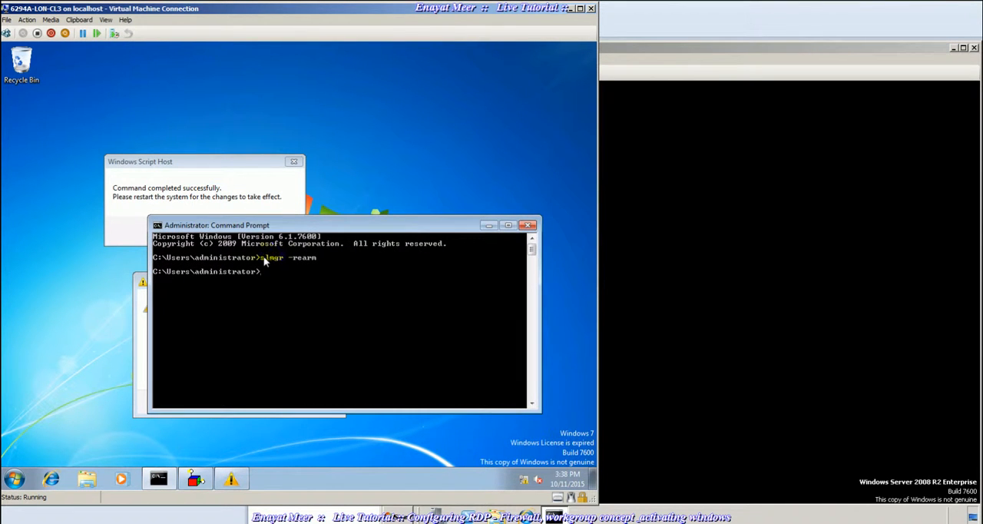
pyautogui.rightClick(299, 261)
pyautogui.click(326, 264)
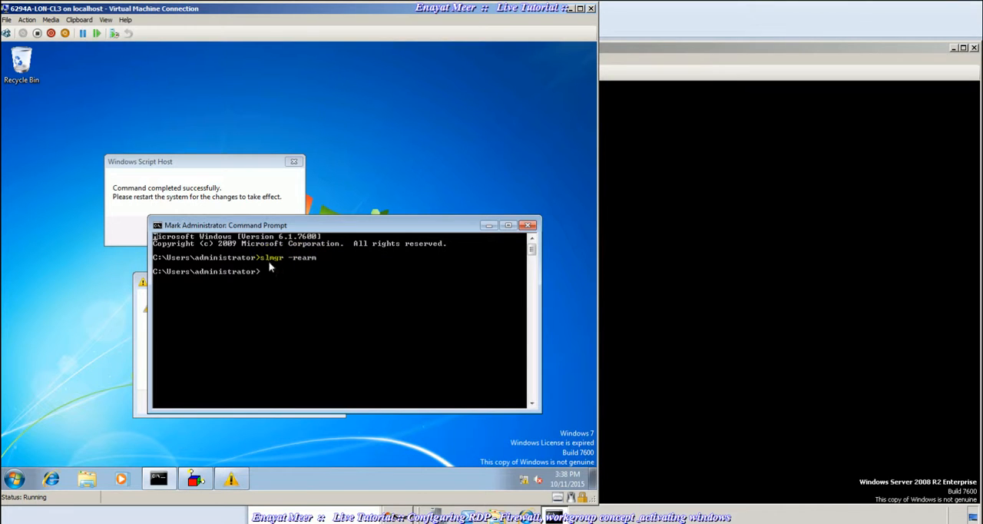
pyautogui.click(262, 259)
pyautogui.moveTo(290, 262); pyautogui.dragTo(332, 263)
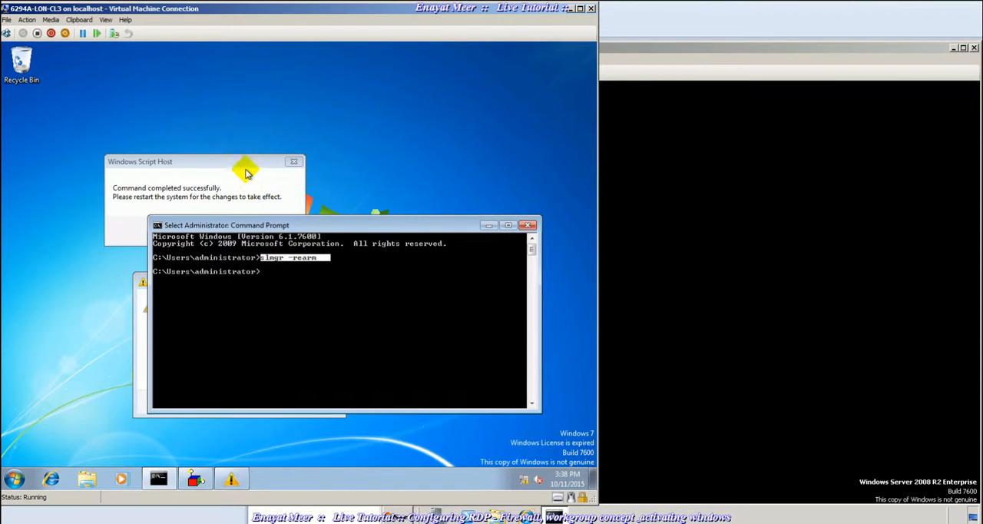
# - Dismiss the optional update delivery warning and the Windows Script Host message
pyautogui.click(244, 167)
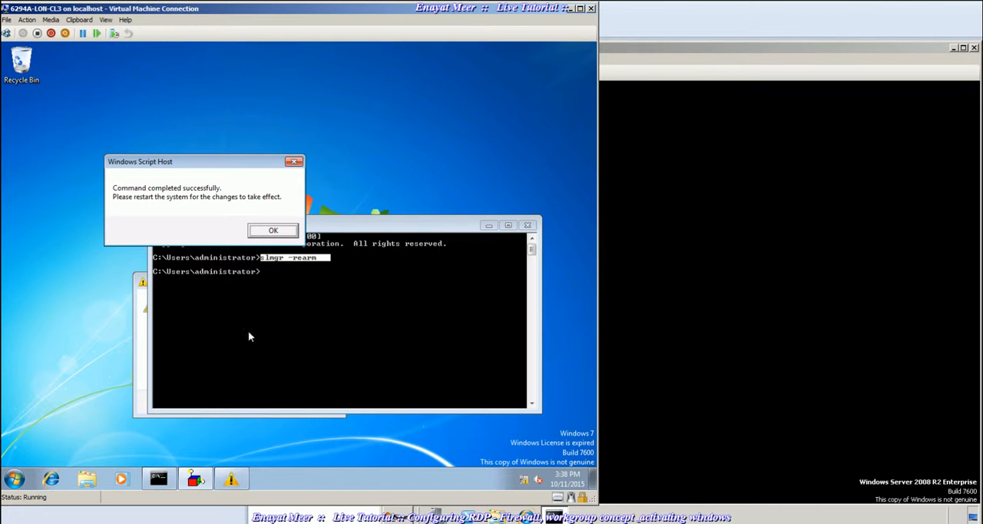
pyautogui.click(146, 390)
pyautogui.moveTo(272, 282); pyautogui.dragTo(169, 291)
pyautogui.click(207, 412)
pyautogui.click(274, 231)
# - Restart the Windows 7 virtual machine from the command prompt with shutdown /r /t 5
pyautogui.click(282, 273)
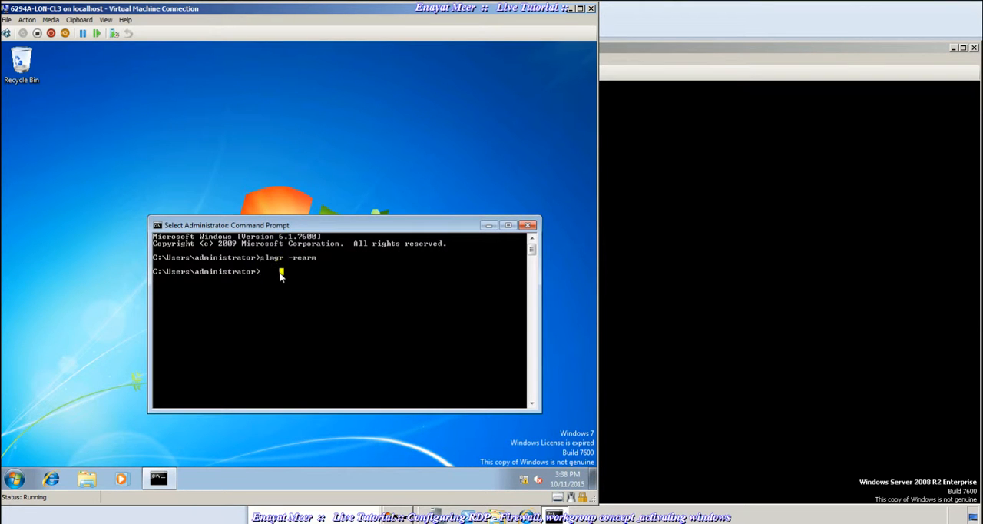
pyautogui.write('shutdown')
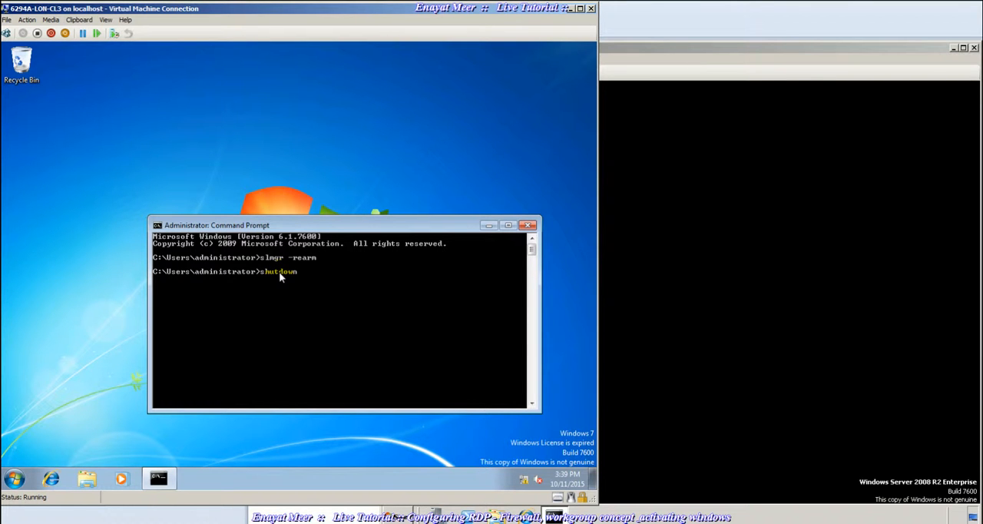
pyautogui.write(' /r /t 5')
pyautogui.press('Return')
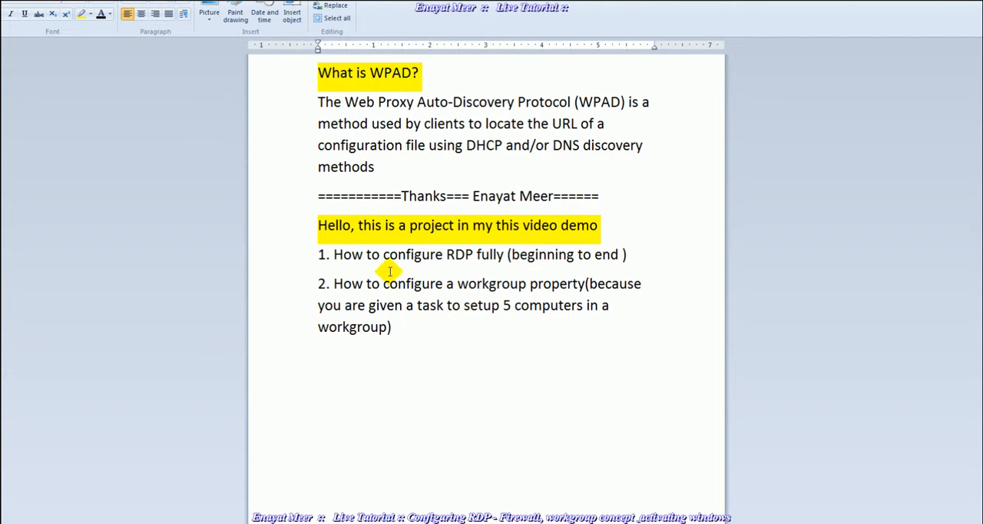
# - In item 2 of the project notes, replace "are" with "have" in "you are given a task"
pyautogui.click(318, 224)
pyautogui.moveTo(319, 225); pyautogui.dragTo(599, 225)
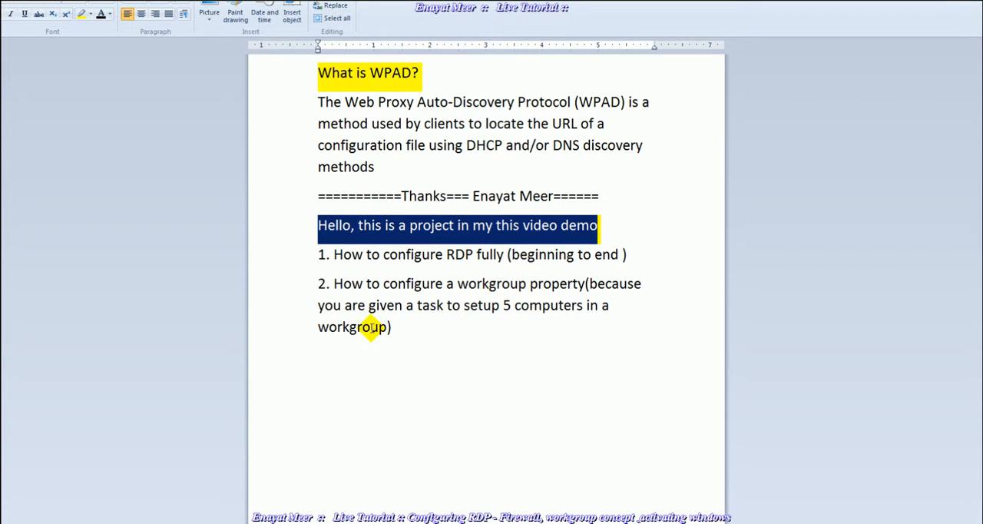
pyautogui.click(362, 305)
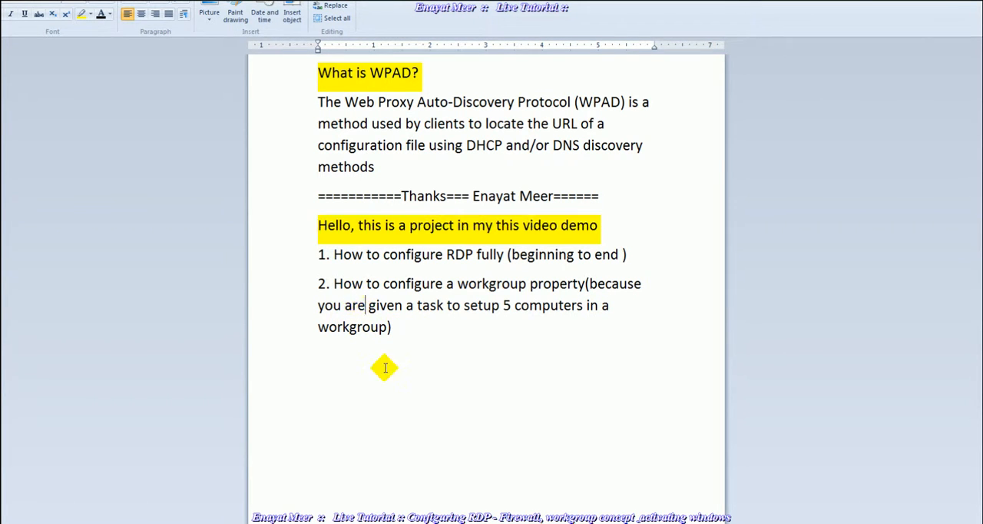
pyautogui.press('BackSpace')
pyautogui.press('BackSpace')
pyautogui.press('BackSpace')
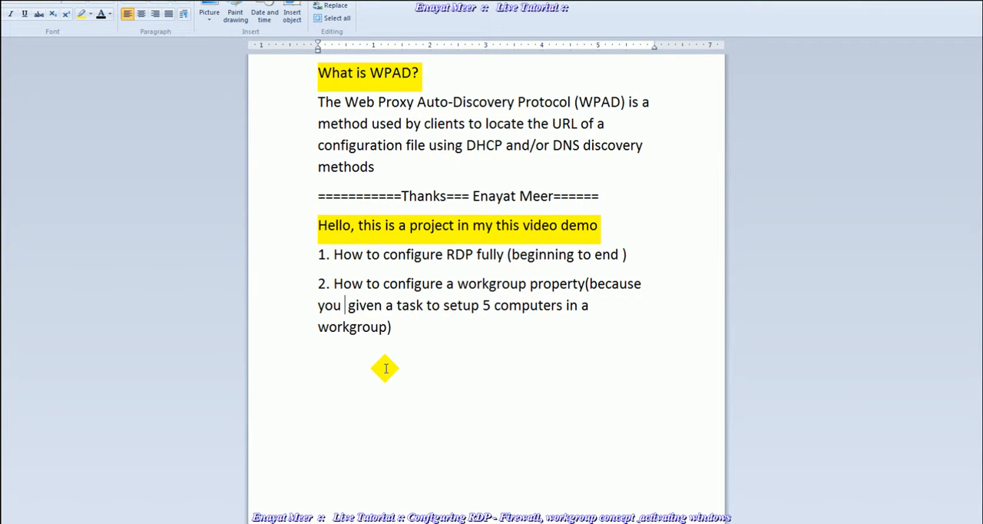
pyautogui.write('have')
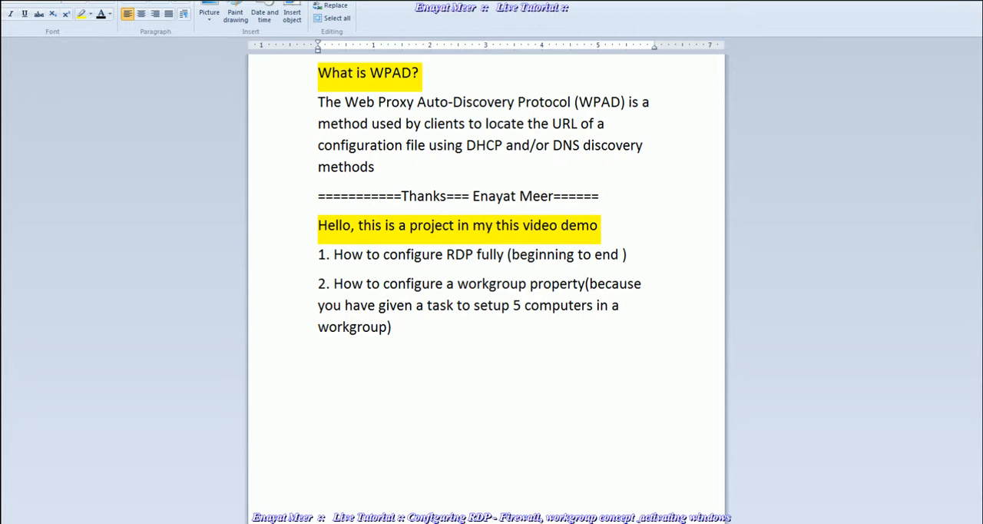
pyautogui.click(424, 346)
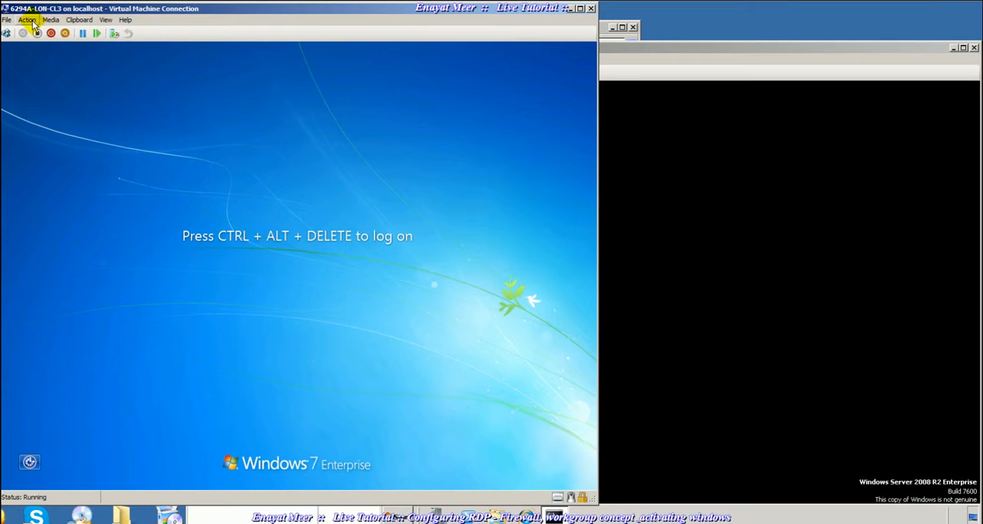
# - Log on to the 6294A-LON-CL3 virtual machine as contoso\administrator by entering the account password
pyautogui.click(28, 20)
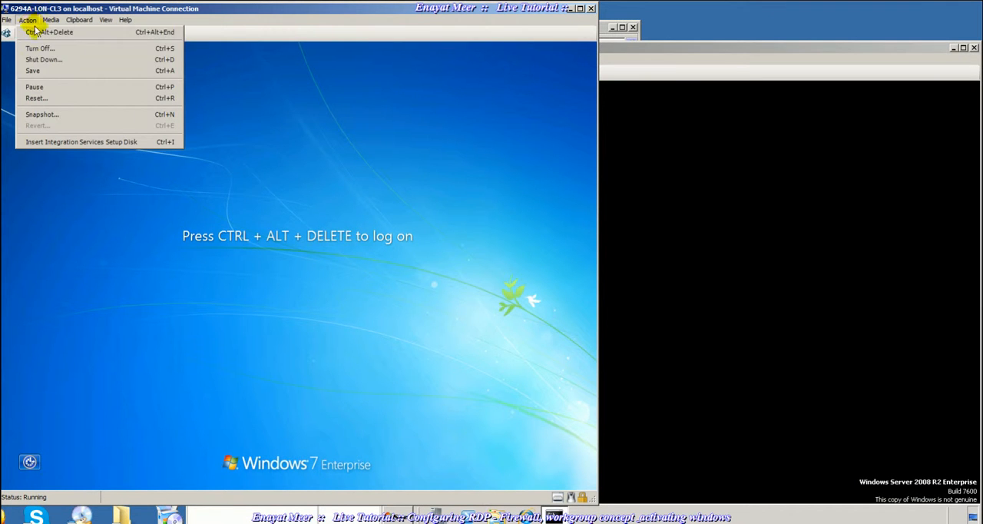
pyautogui.click(43, 32)
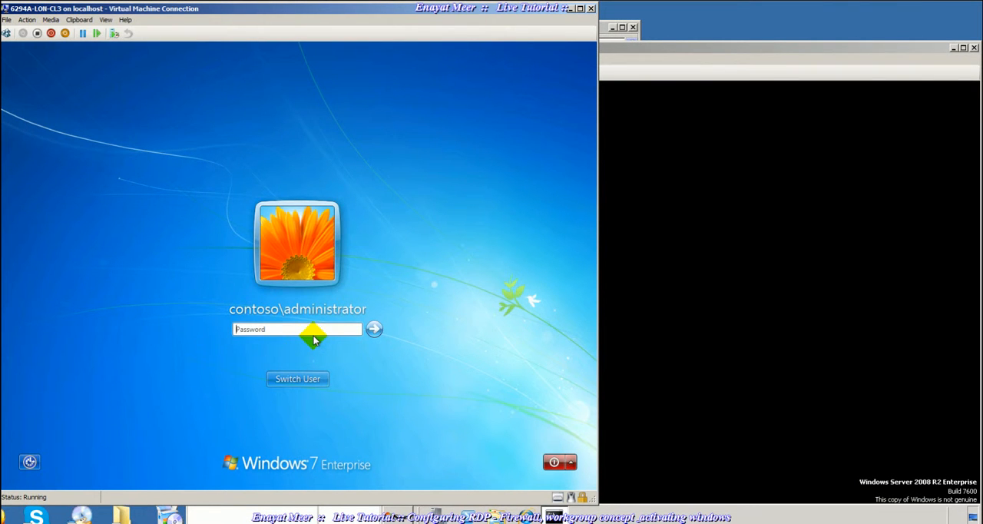
pyautogui.write('Pa$$')
pyautogui.press('Return')
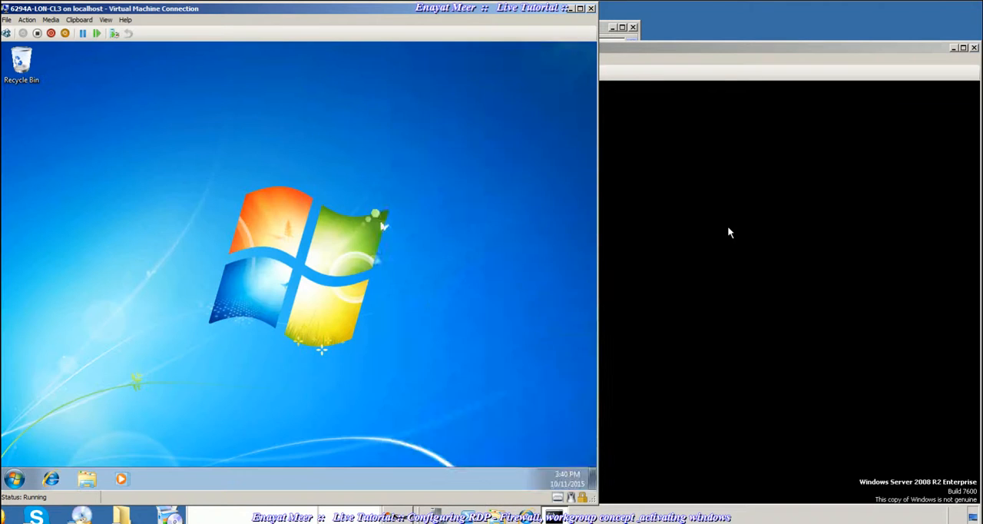
# - Switch to the 6294A-LON-DC1 virtual machine and open a command prompt with cmd
pyautogui.click(730, 232)
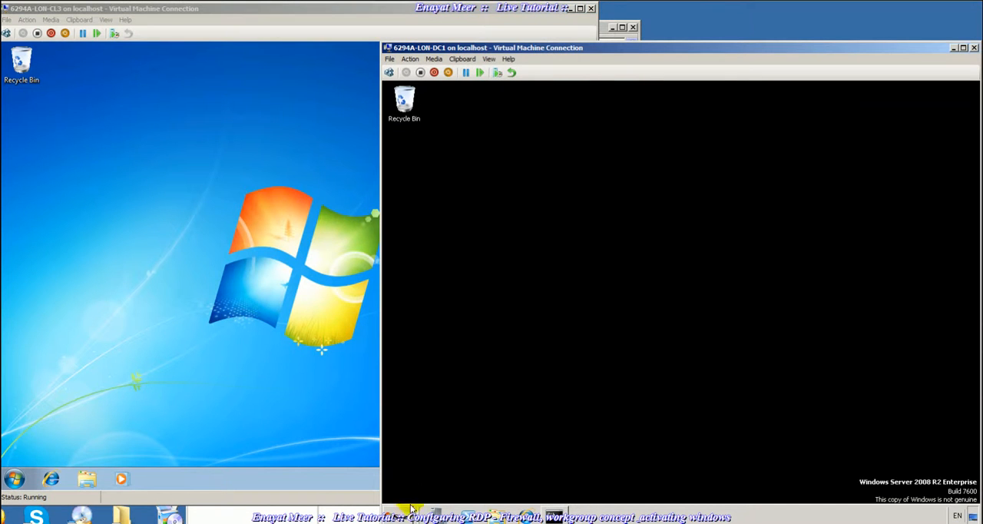
pyautogui.click(401, 517)
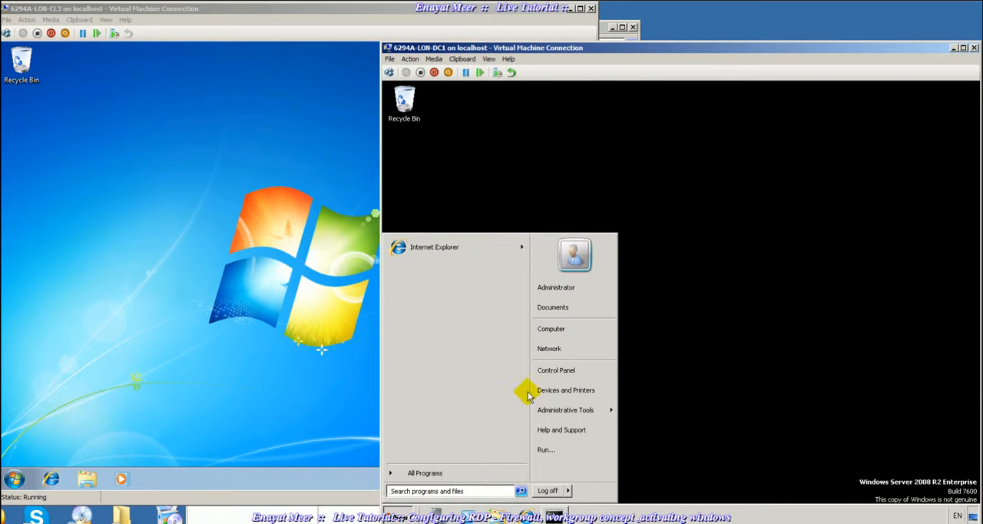
pyautogui.click(553, 451)
pyautogui.write('cmd')
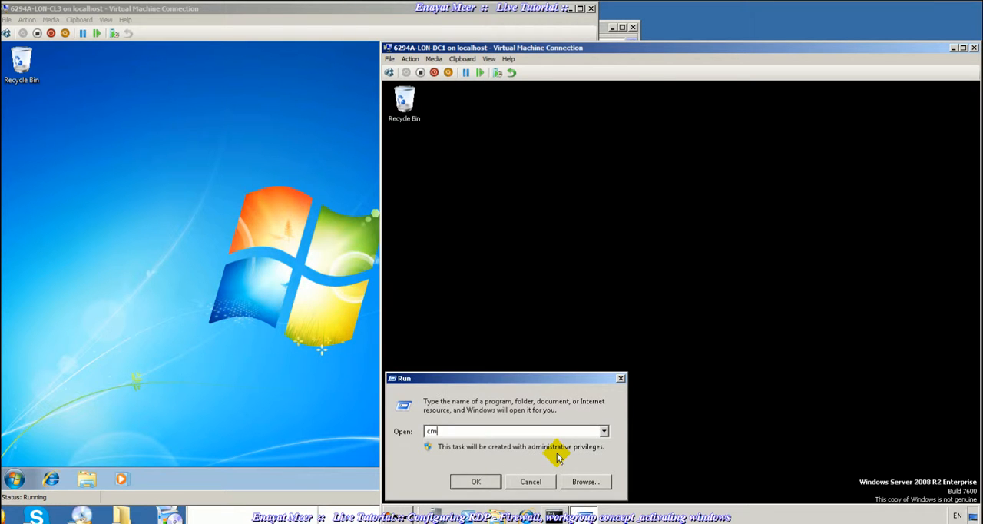
pyautogui.press('Return')
# - Query the server's computer name with the hostname command
pyautogui.write('hostnam')
pyautogui.press('Return')
pyautogui.write('e')
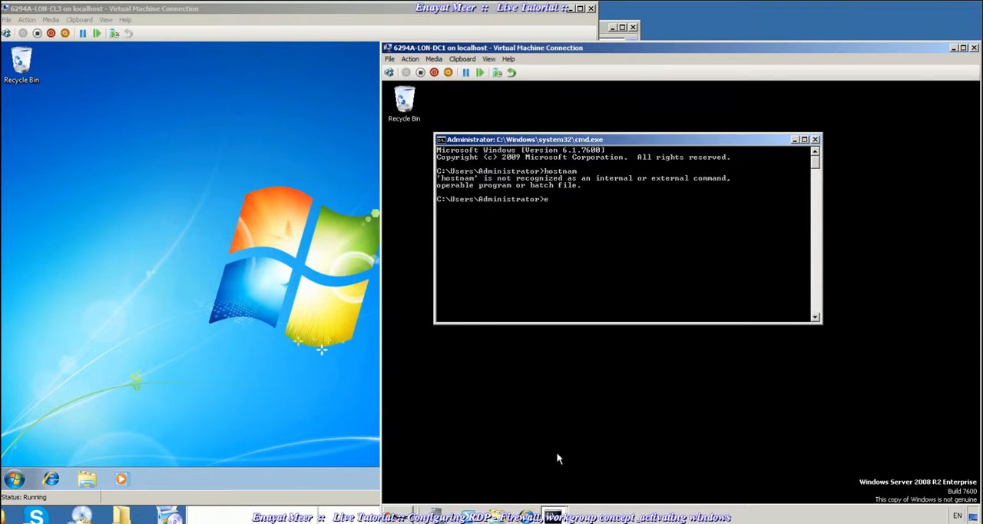
pyautogui.write('hostname')
pyautogui.press('Return')
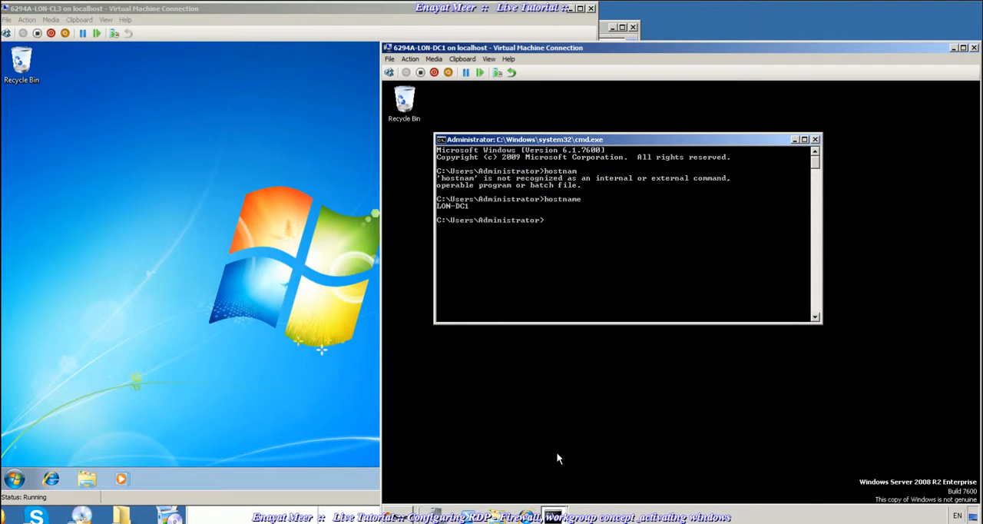
# - Open Active Directory Users and Computers on the domain controller and expand the Contoso.com domain
pyautogui.click(405, 515)
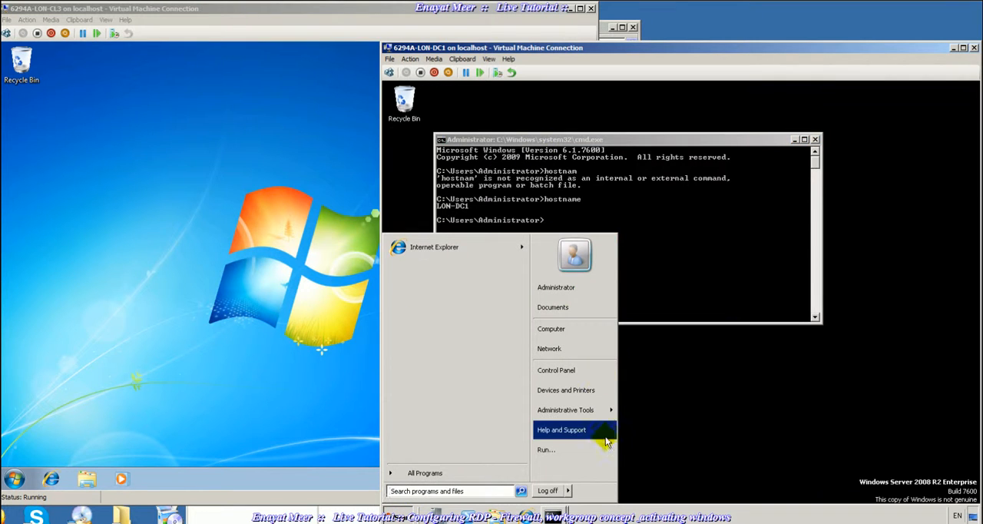
pyautogui.moveTo(609, 409)
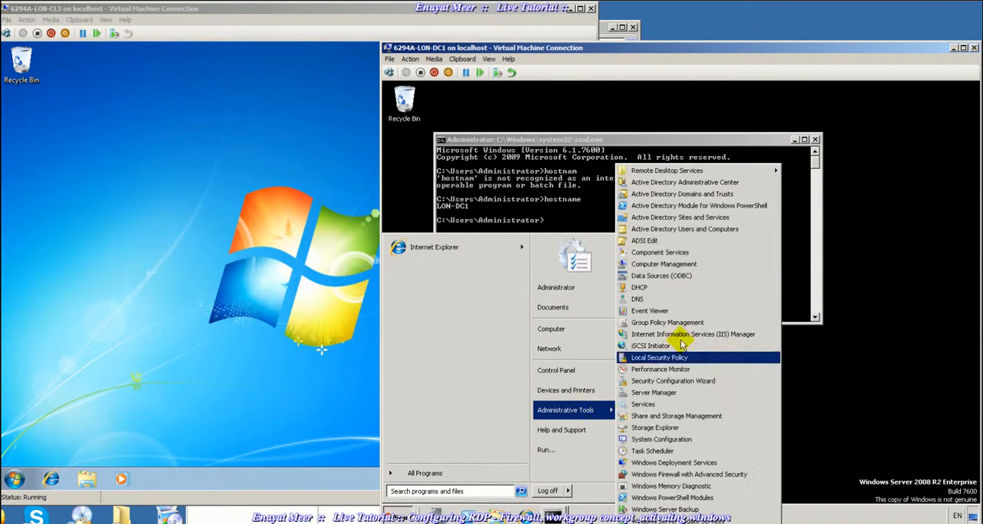
pyautogui.click(680, 229)
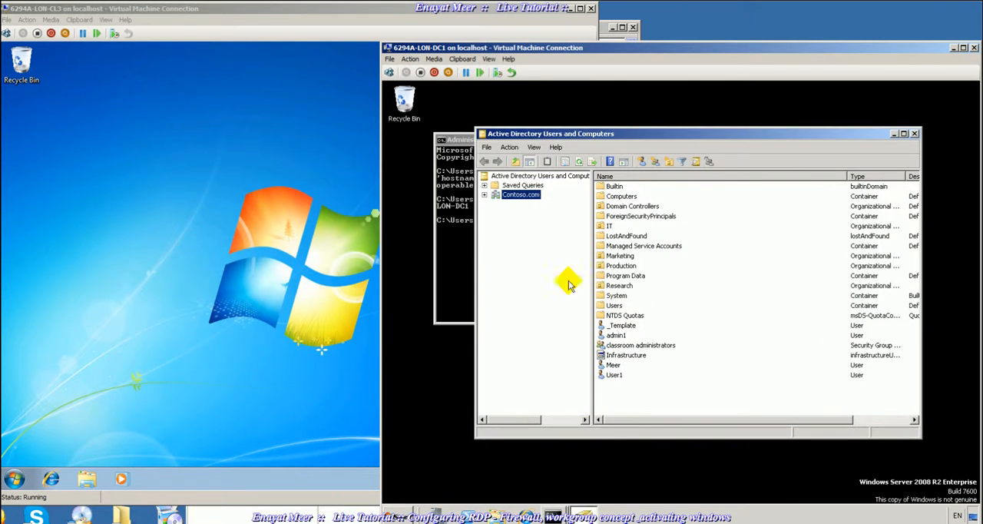
pyautogui.click(485, 195)
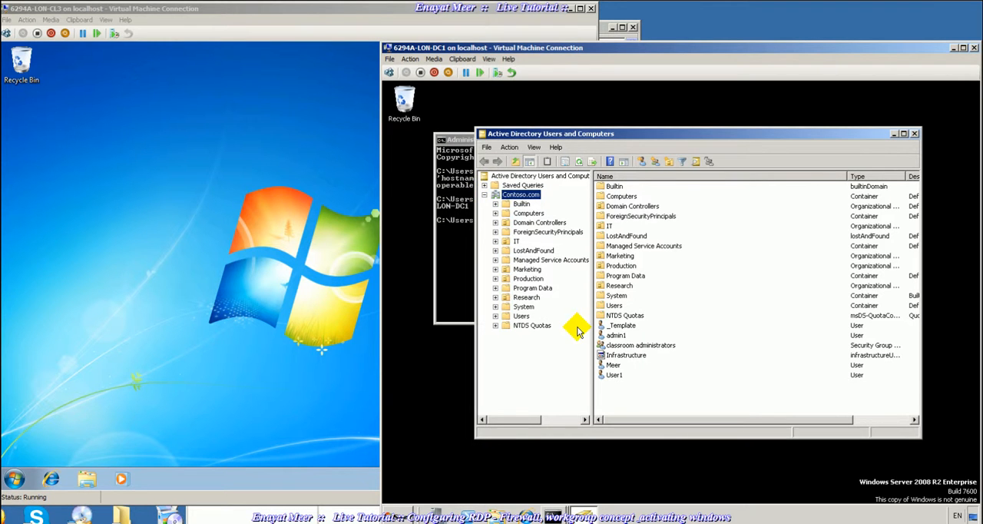
# - On the LON-CL3 client, open the computer's System Properties and display its Remote Assistance and Remote Desktop settings
pyautogui.click(14, 478)
pyautogui.click(14, 478)
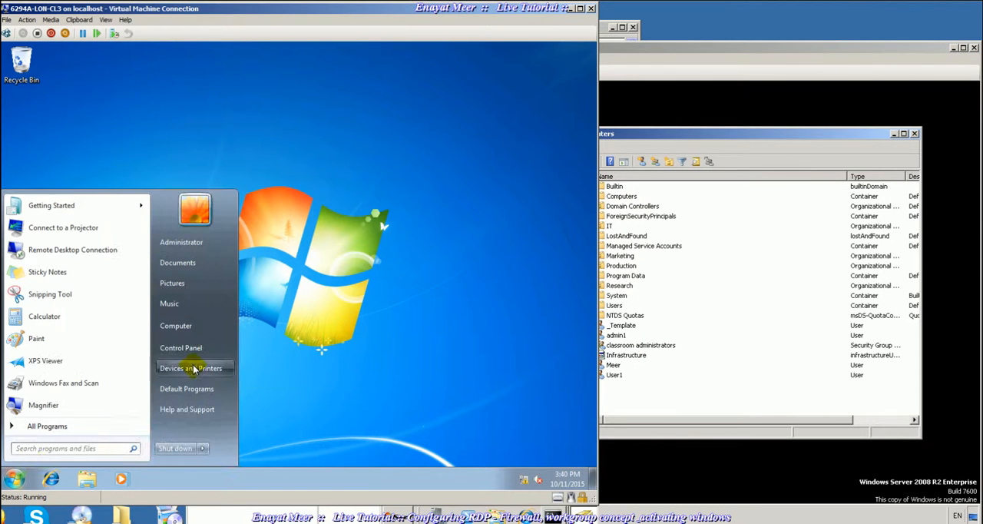
pyautogui.rightClick(189, 325)
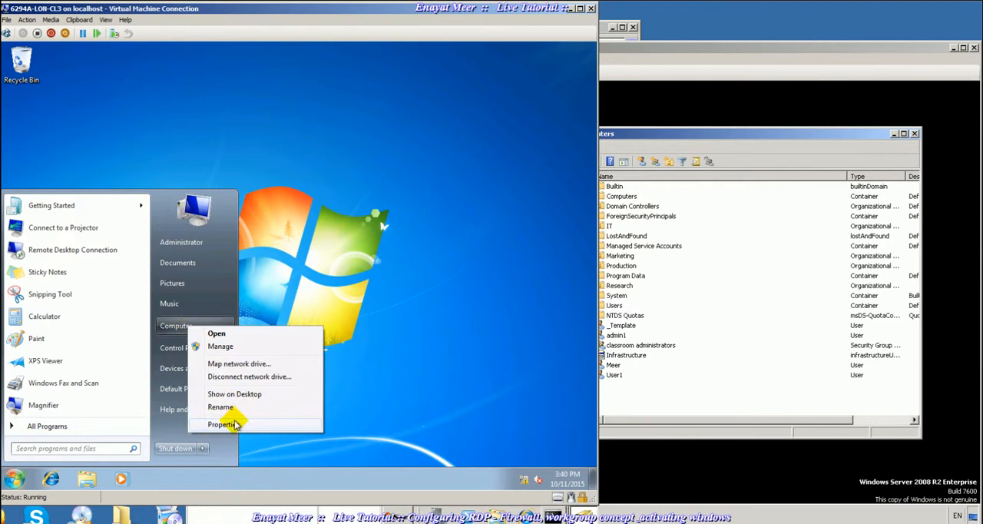
pyautogui.click(223, 424)
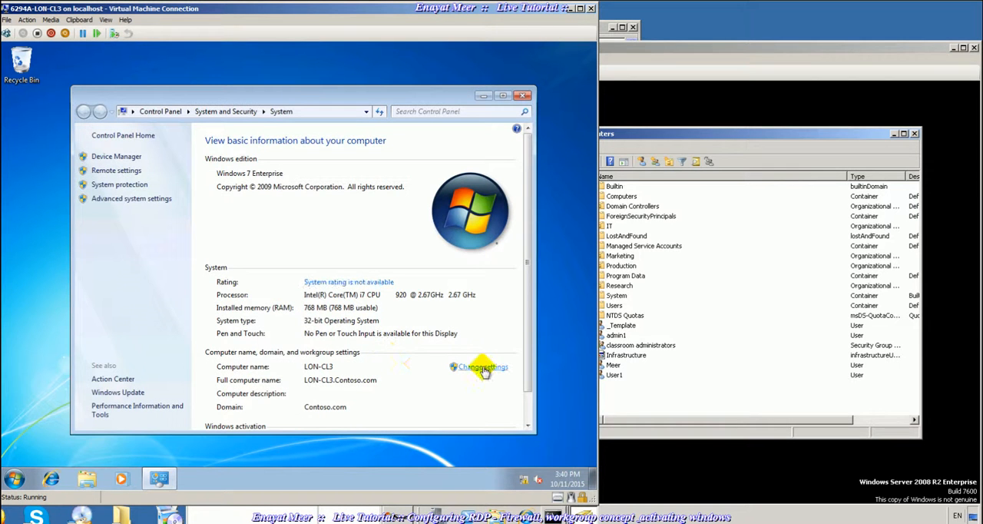
pyautogui.click(482, 368)
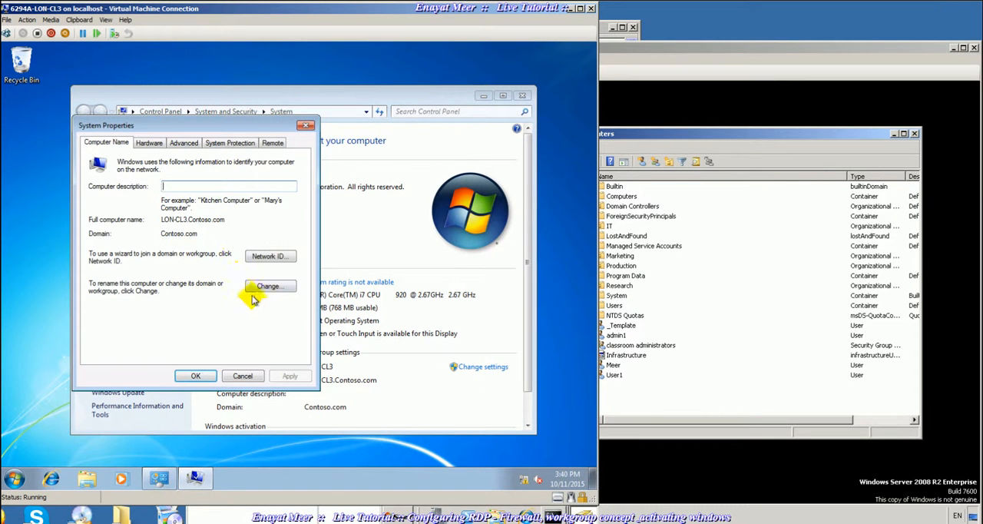
pyautogui.click(269, 143)
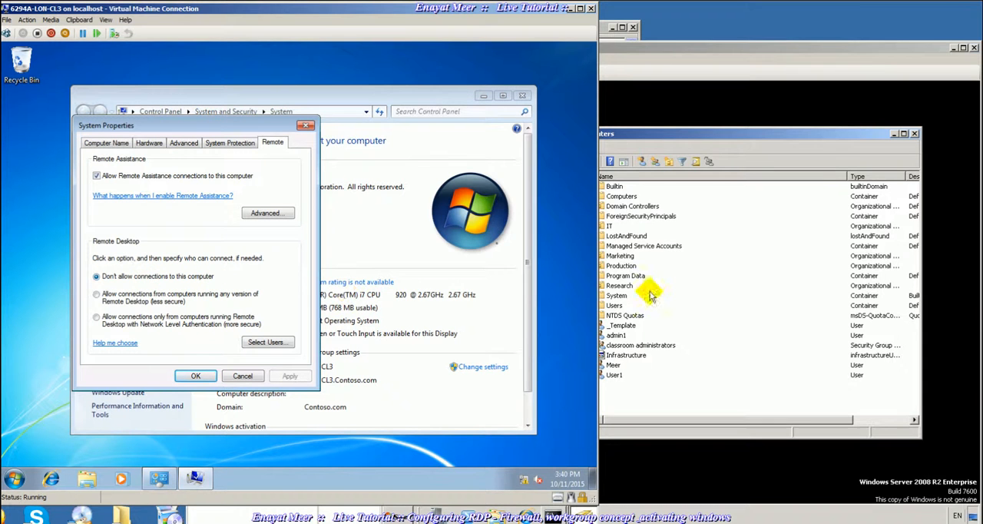
# - From the LON-DC1 command prompt, launch Active Directory Users and Computers with dsa.msc, and minimise the new window
pyautogui.click(686, 285)
pyautogui.click(457, 259)
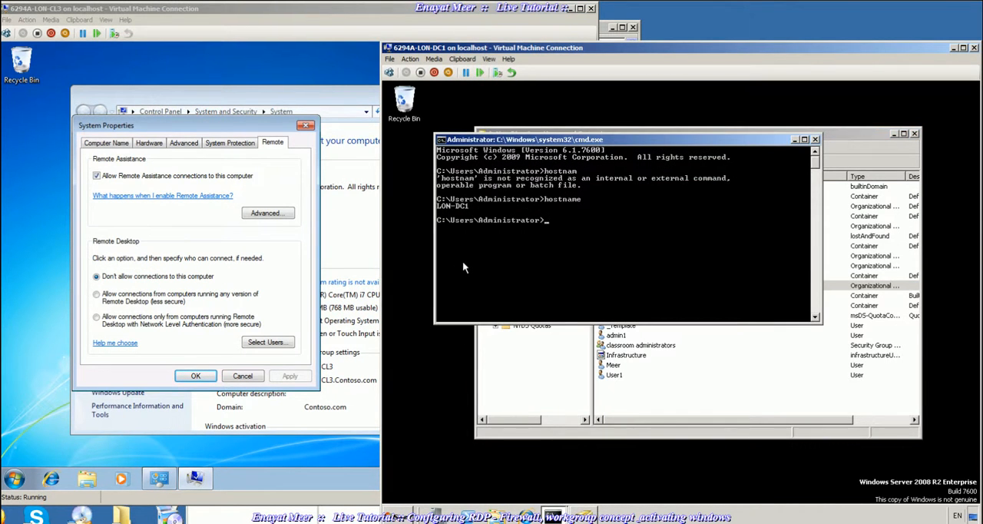
pyautogui.write('dsa.msc')
pyautogui.press('Return')
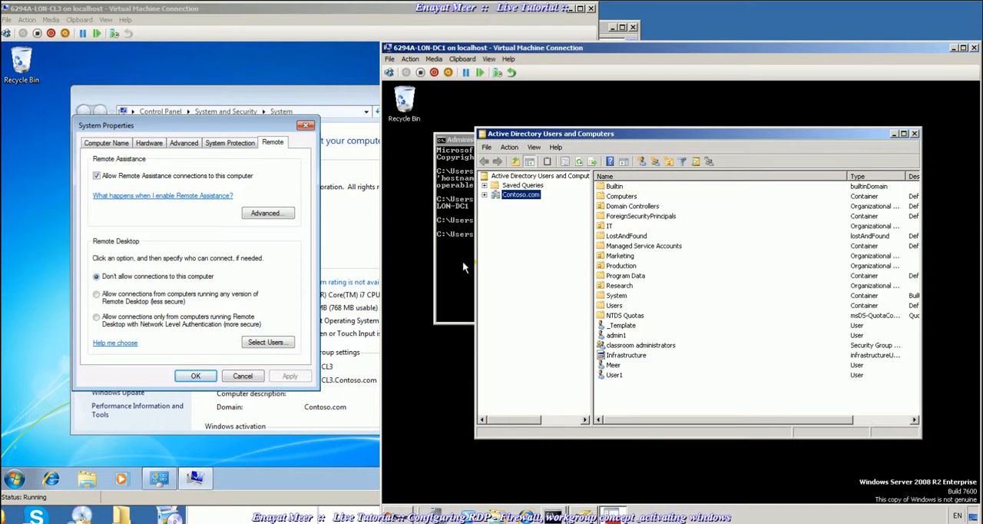
pyautogui.click(612, 514)
pyautogui.click(611, 514)
# - Launch Remote Desktop Connection from the LON-DC1 command prompt with mstsc
pyautogui.click(461, 261)
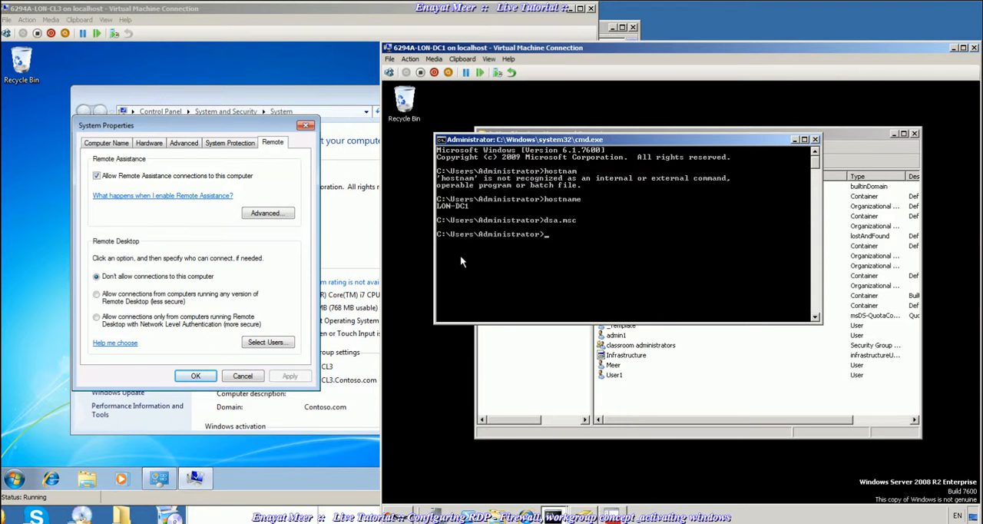
pyautogui.write('mstsc')
pyautogui.press('Return')
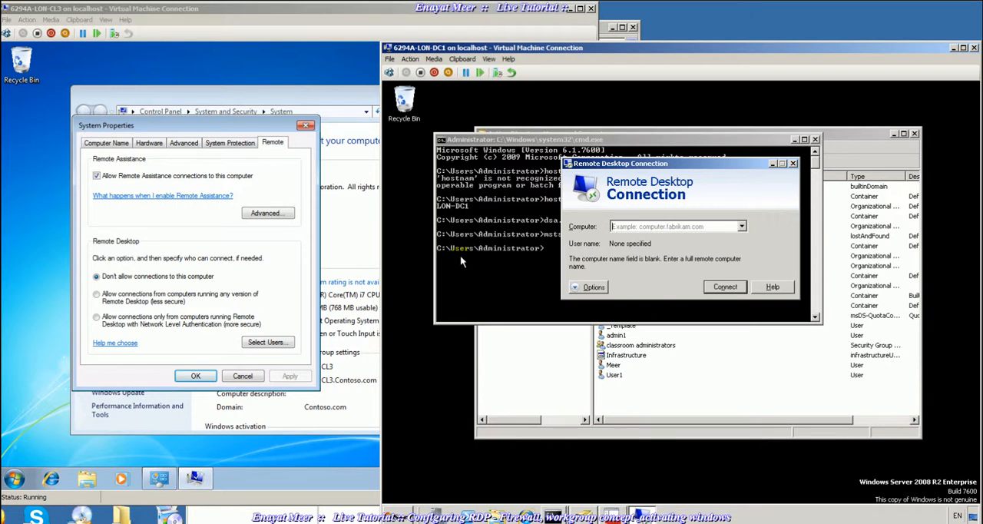
# - On the LON-CL3 client, open a command prompt and check the computer's name with hostname
pyautogui.click(13, 478)
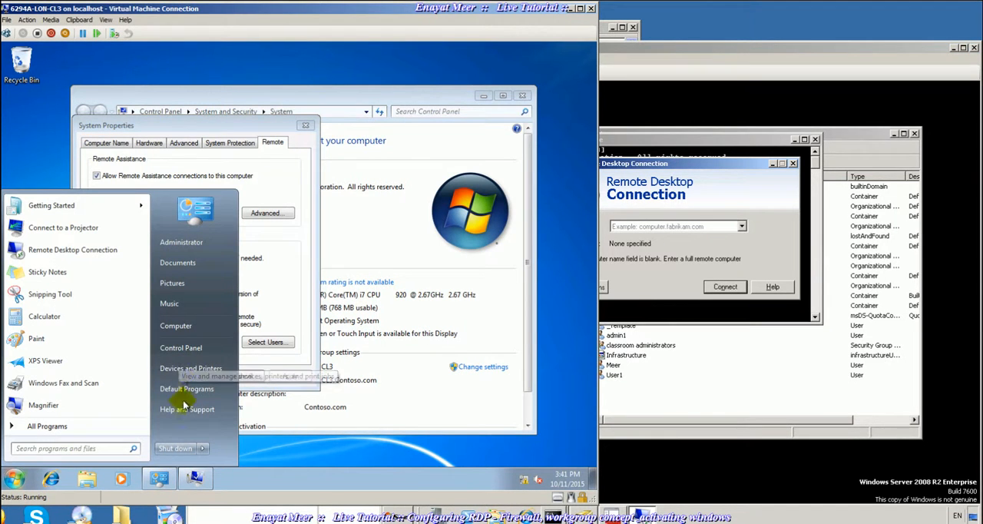
pyautogui.write('cmd')
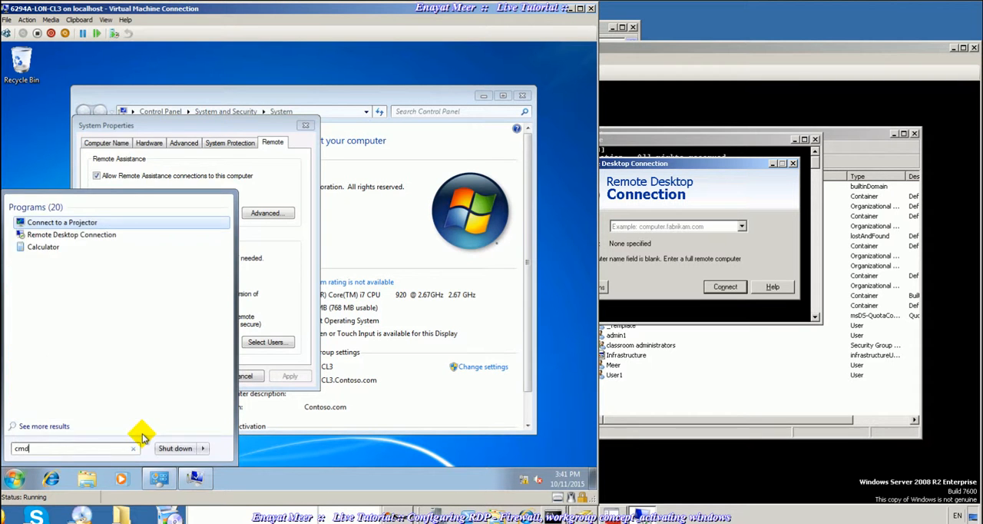
pyautogui.press('Return')
pyautogui.write('hostname')
pyautogui.press('Return')
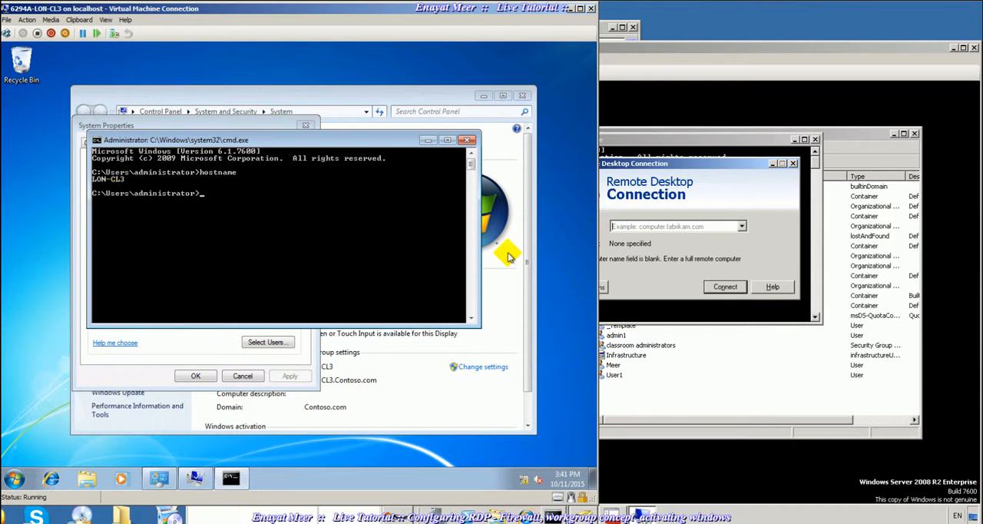
# - From LON-DC1, try to connect to the computer LON-CL3 with Remote Desktop Connection
pyautogui.click(699, 185)
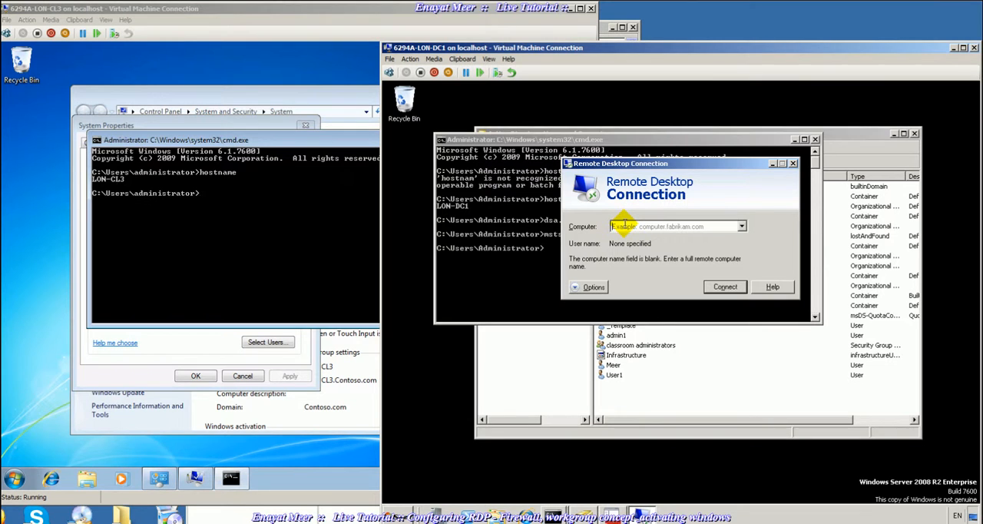
pyautogui.write('LON-cL3')
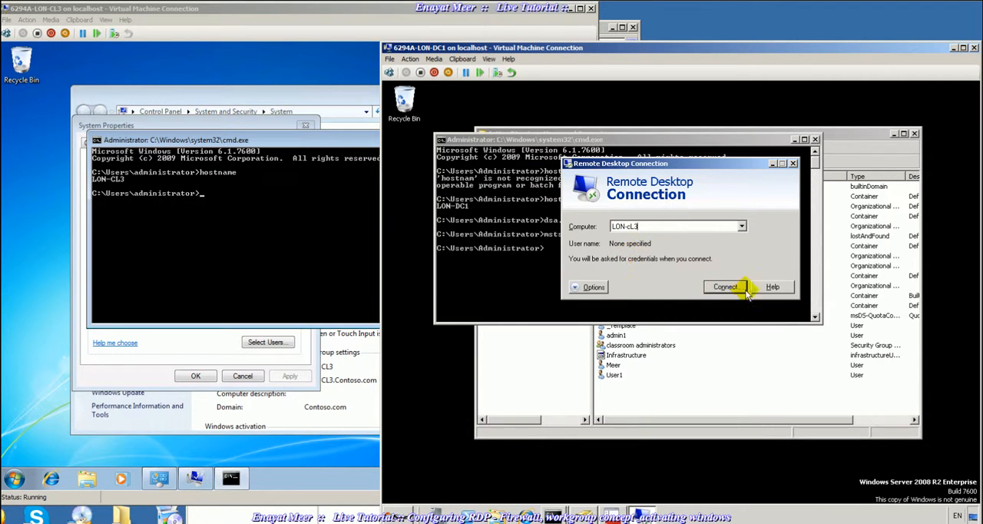
pyautogui.click(722, 287)
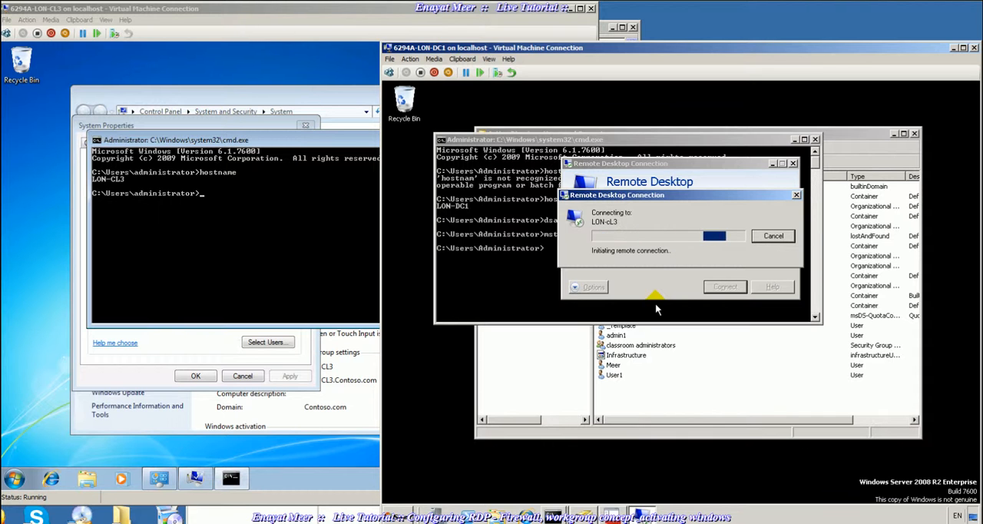
# - Open a second command prompt on LON-DC1 and test connectivity to the client with ping lon-cl3
pyautogui.click(406, 513)
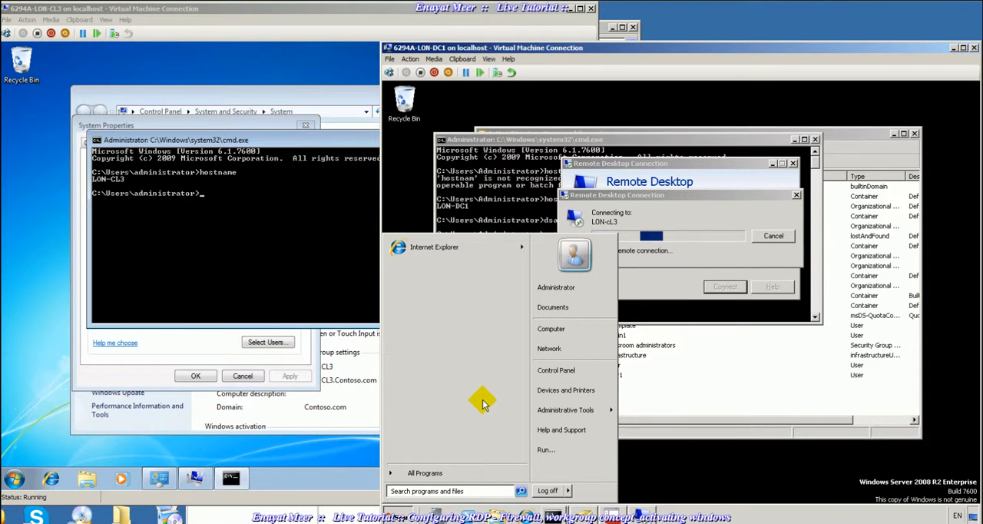
pyautogui.write('cmd')
pyautogui.press('Return')
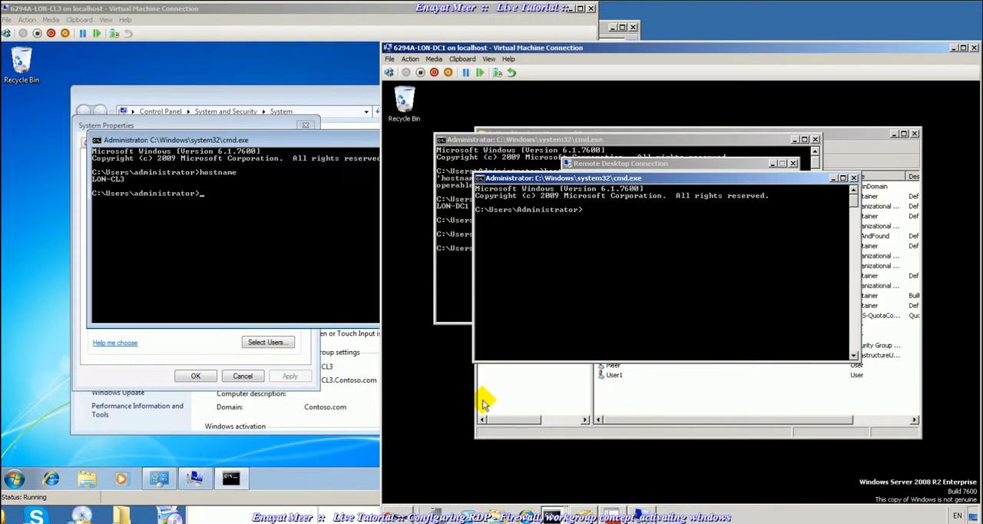
pyautogui.moveTo(622, 178); pyautogui.dragTo(648, 335)
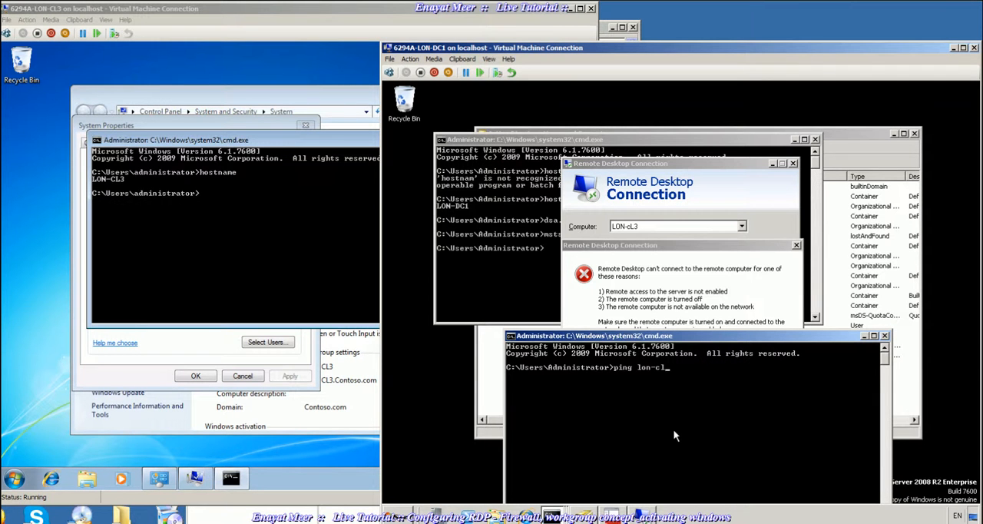
pyautogui.write('ping lon-cl3')
pyautogui.press('Return')
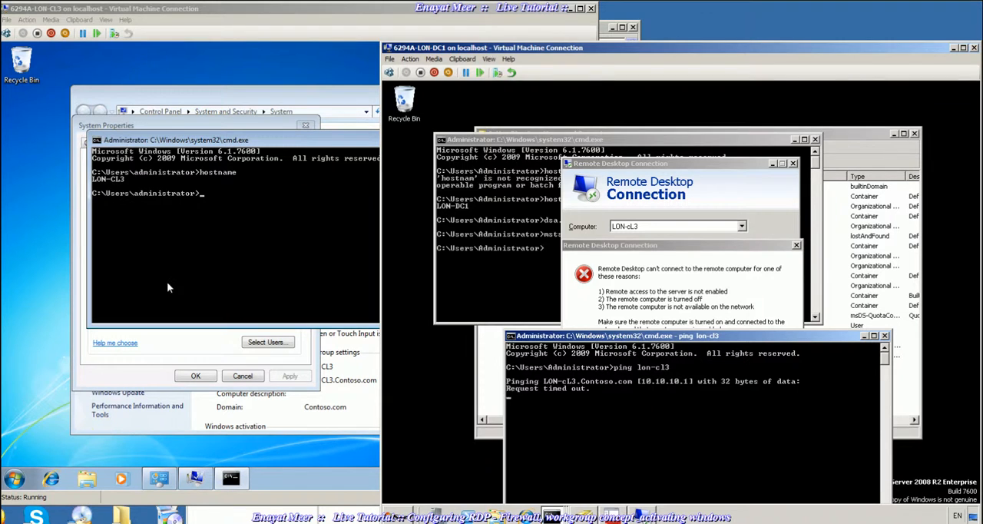
# - On LON-CL3, open Network Connections with ncpa.cpl and inspect the Local Area Connection's TCP/IPv4 properties, closing them without changes
pyautogui.click(177, 264)
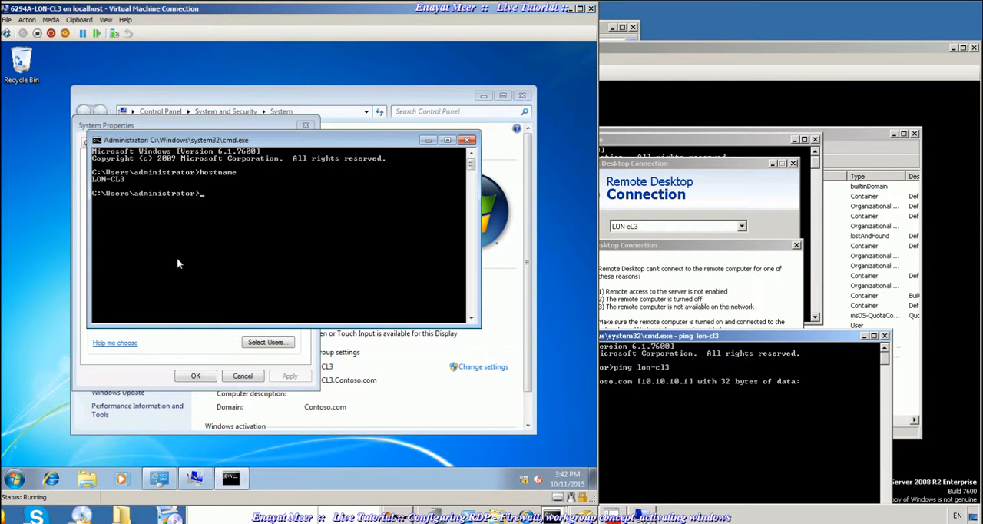
pyautogui.write('ncpa.cpl')
pyautogui.press('Return')
pyautogui.rightClick(146, 186)
pyautogui.click(192, 303)
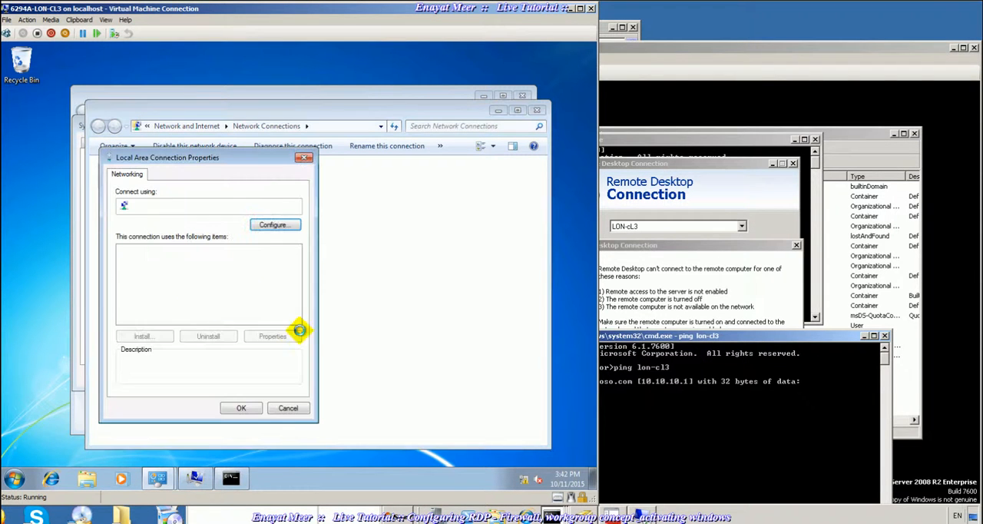
pyautogui.click(227, 289)
pyautogui.click(273, 336)
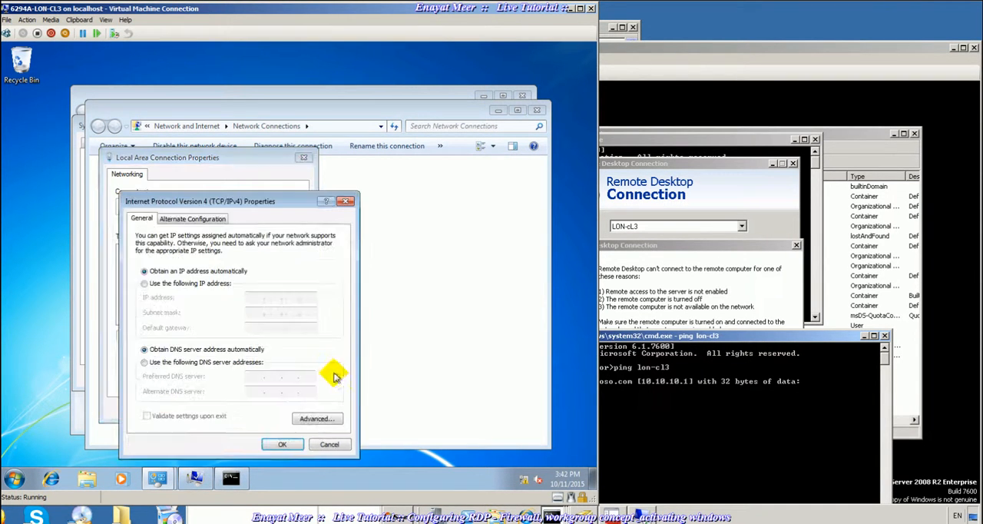
pyautogui.click(332, 445)
pyautogui.click(291, 409)
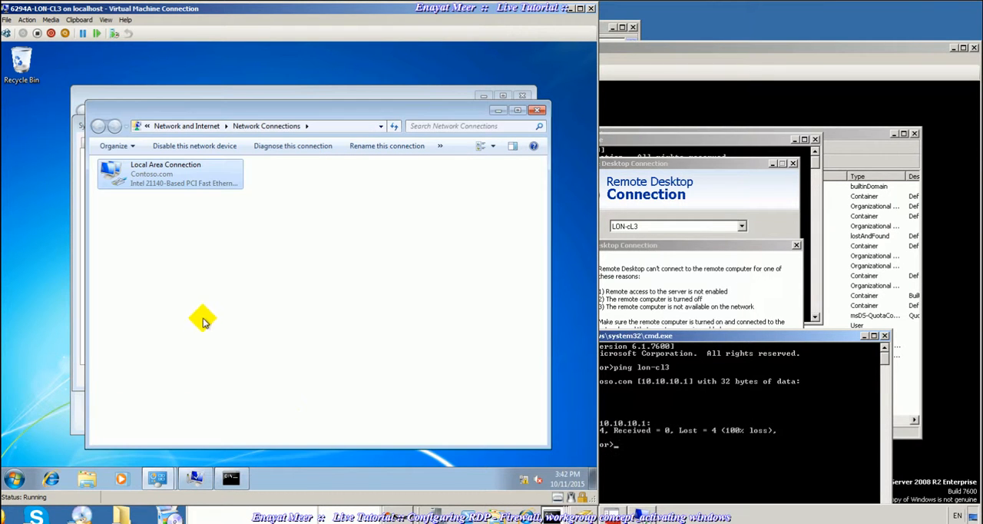
# - In the LON-CL3 command prompt, check the IP configuration with ipconfig and ping lon-cl3, both plainly and with the -4 option
pyautogui.click(230, 477)
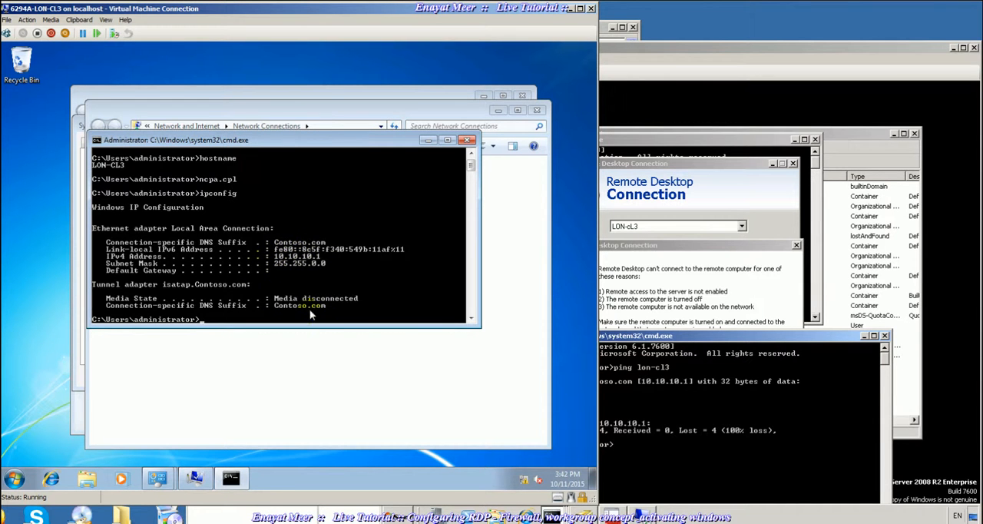
pyautogui.scroll(-3, 328, 295)
pyautogui.scroll(1, 328, 299)
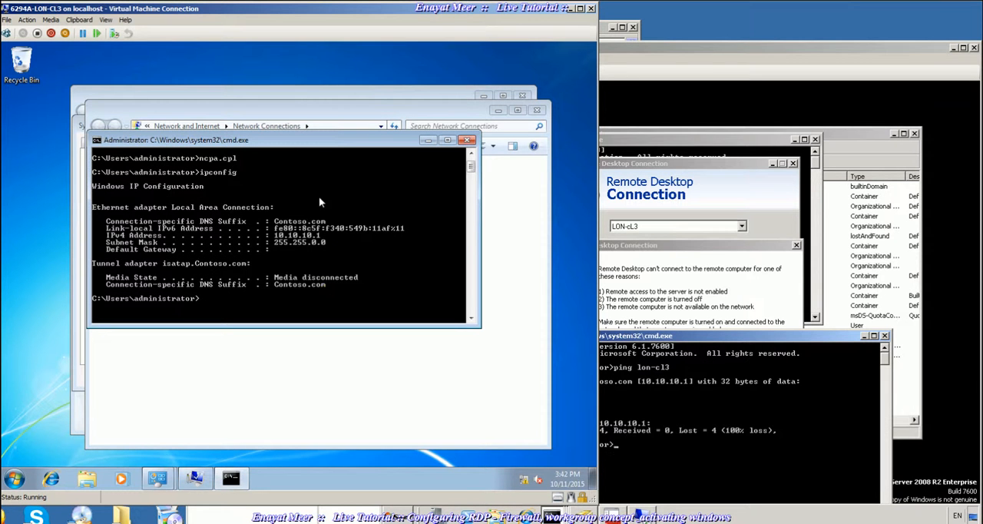
pyautogui.moveTo(313, 143); pyautogui.dragTo(349, 217)
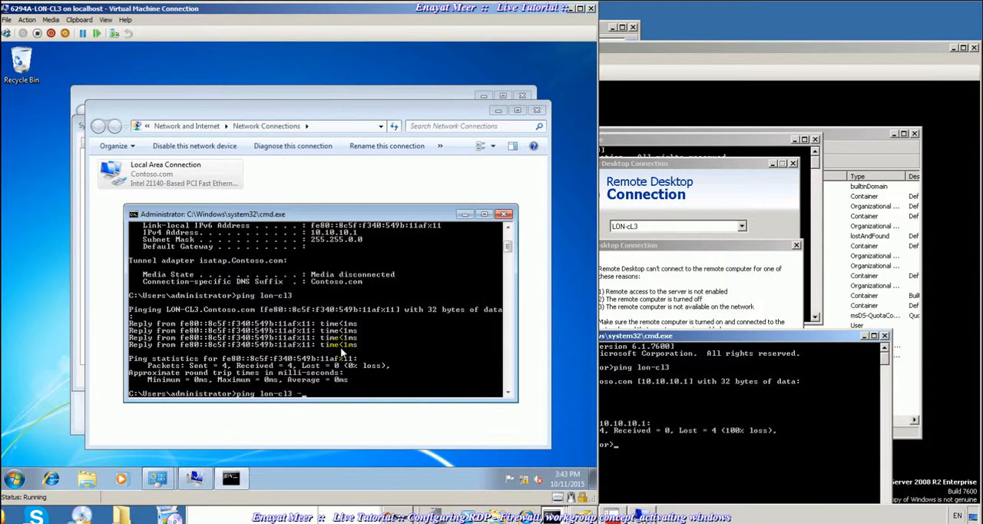
pyautogui.press('Return')
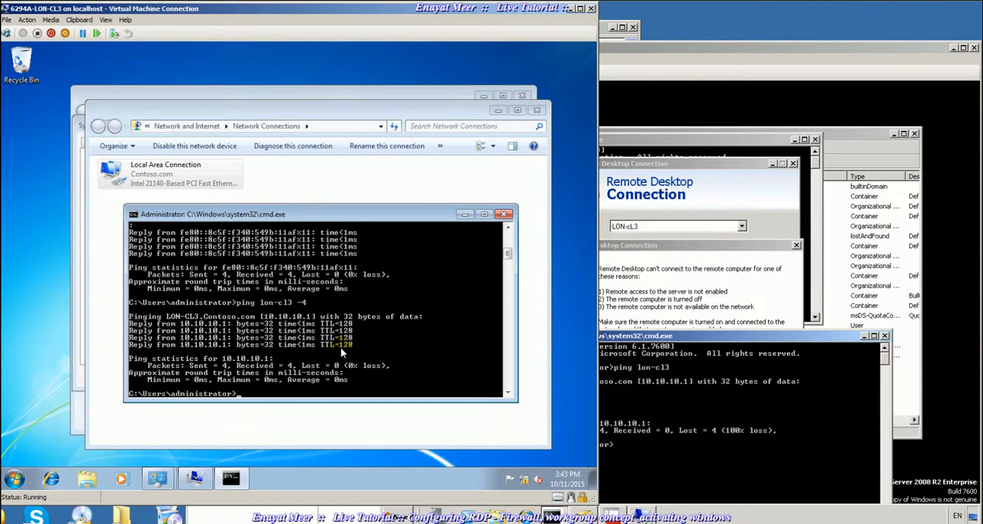
# - On LON-DC1, open the DHCP console and display the address pool of the IPv4 LondonScope, widening the panes to read it
pyautogui.click(751, 97)
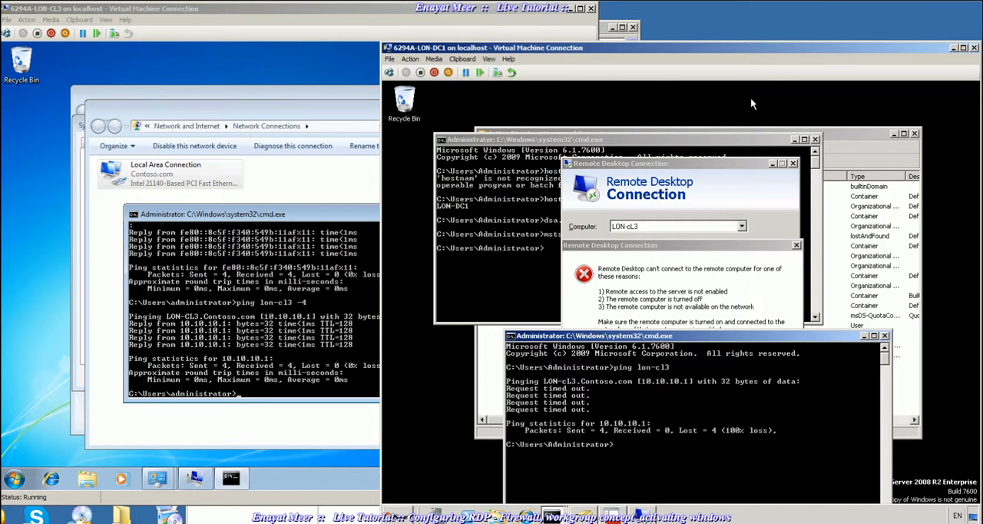
pyautogui.click(397, 515)
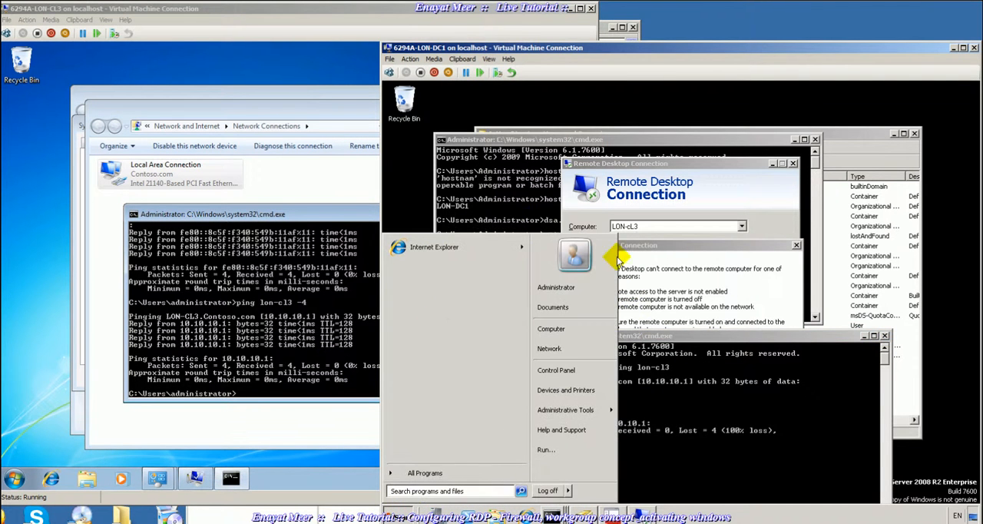
pyautogui.moveTo(605, 412)
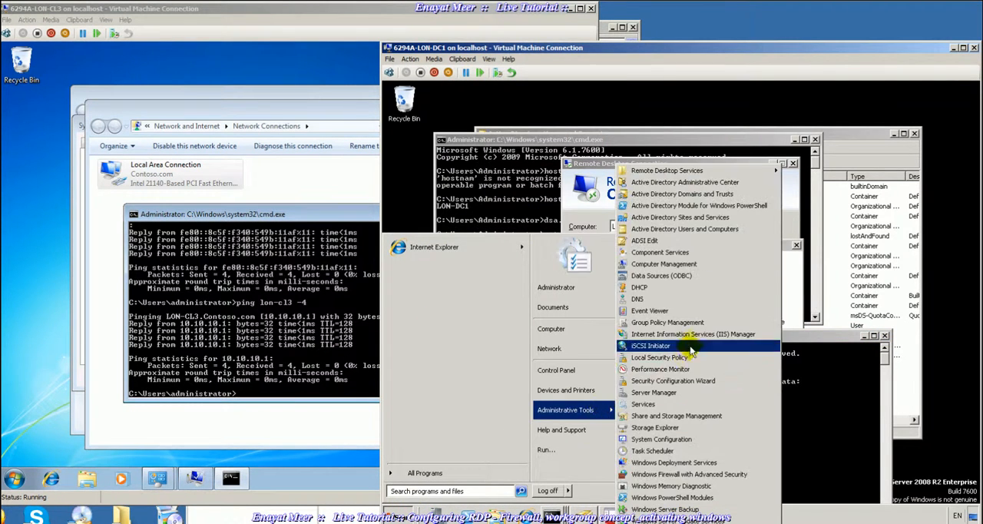
pyautogui.click(660, 291)
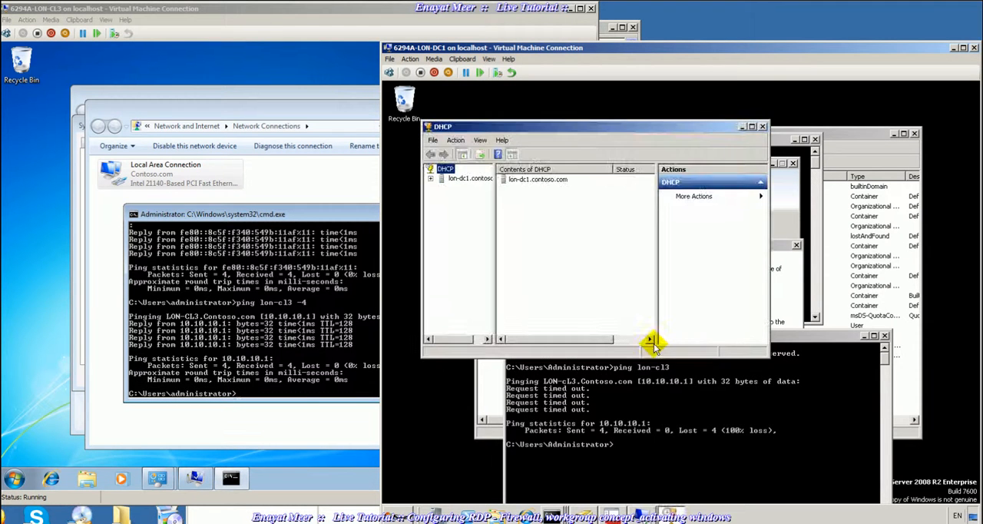
pyautogui.click(431, 178)
pyautogui.doubleClick(464, 187)
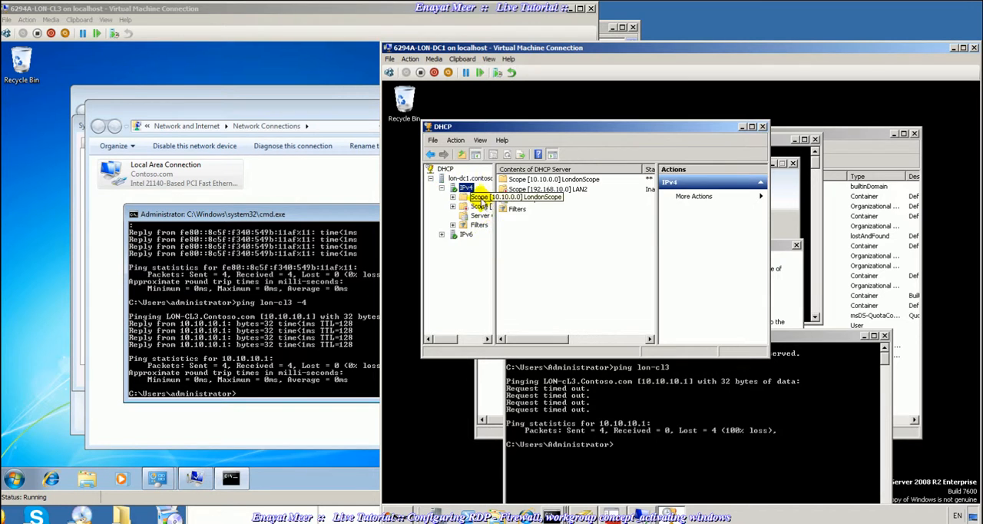
pyautogui.doubleClick(475, 197)
pyautogui.click(487, 206)
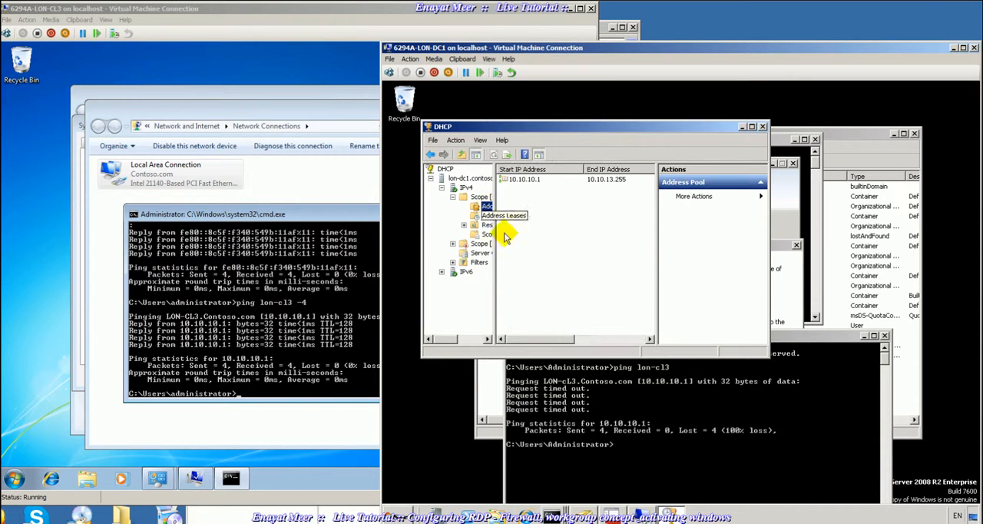
pyautogui.moveTo(496, 249); pyautogui.dragTo(546, 269)
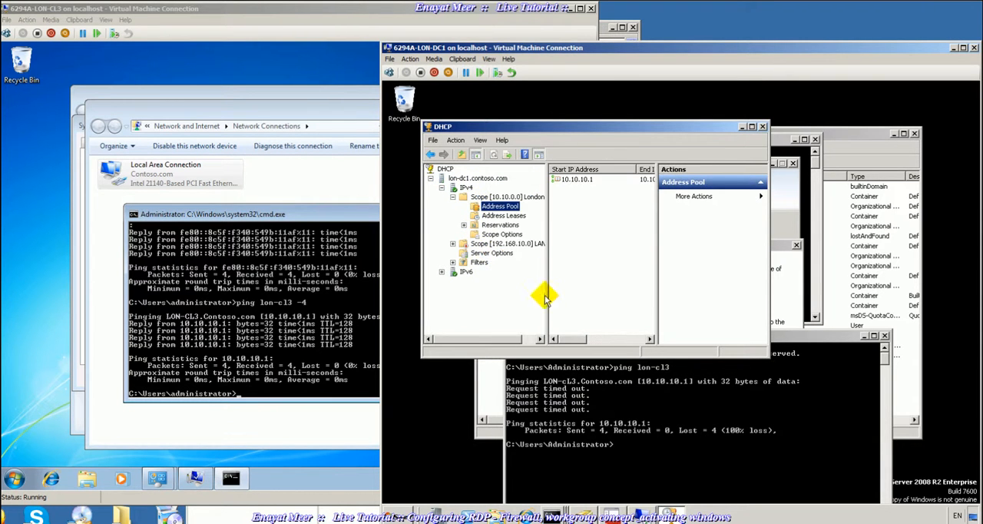
pyautogui.moveTo(657, 233); pyautogui.dragTo(721, 248)
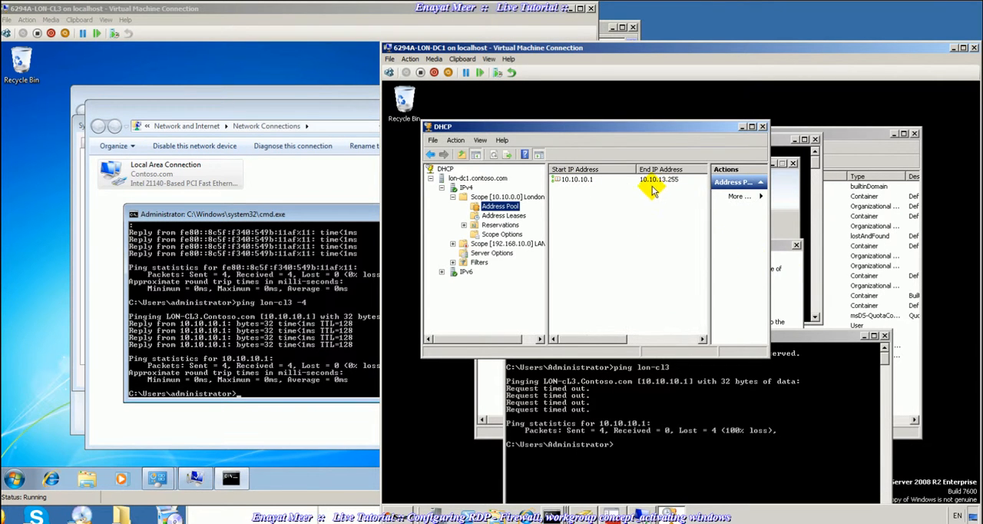
# - Review LondonScope's scope options, reservations and address leases in the maximised DHCP console, checking the lease for LON-CL3
pyautogui.click(495, 216)
pyautogui.click(496, 225)
pyautogui.click(498, 233)
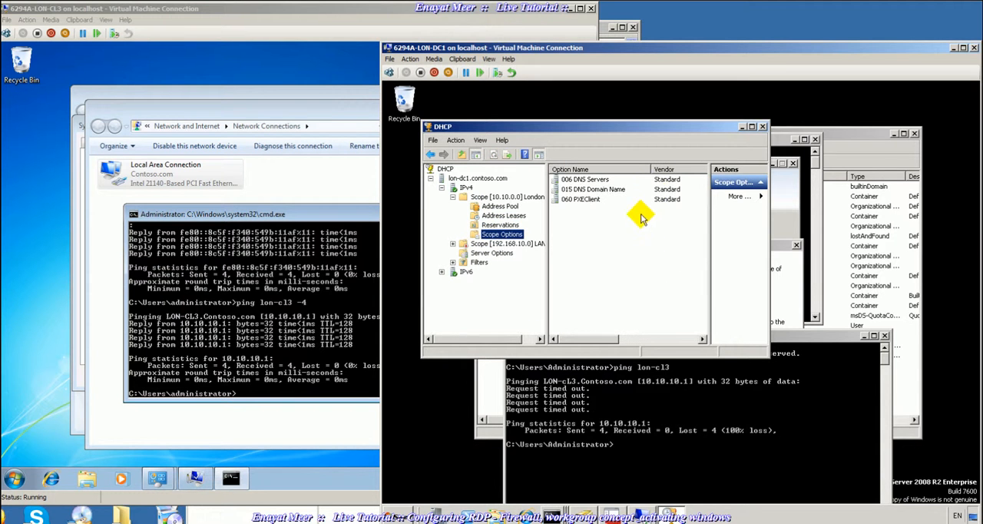
pyautogui.doubleClick(667, 131)
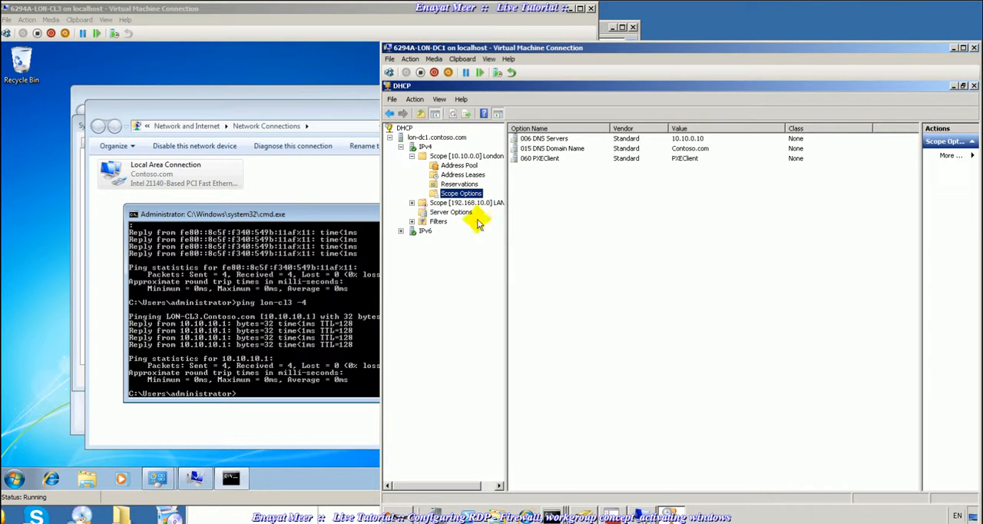
pyautogui.click(460, 185)
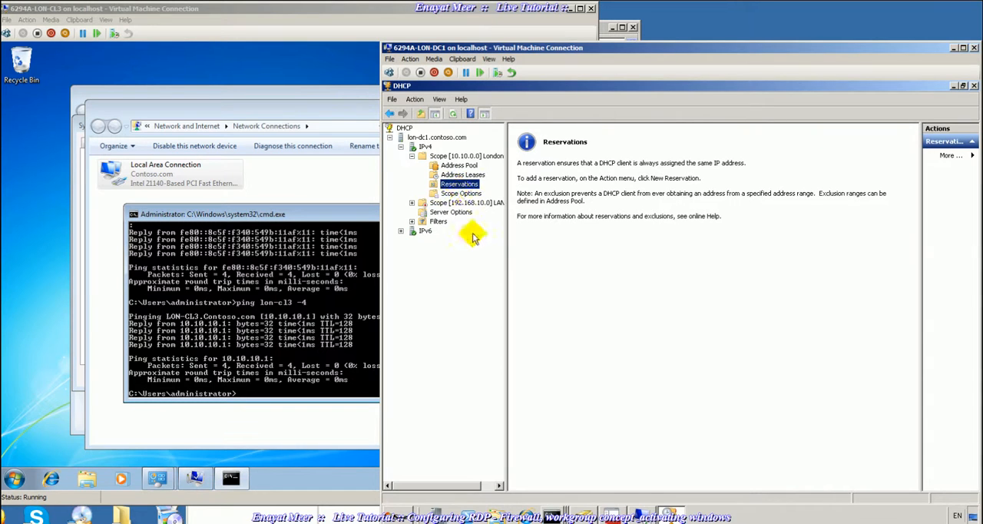
pyautogui.click(463, 175)
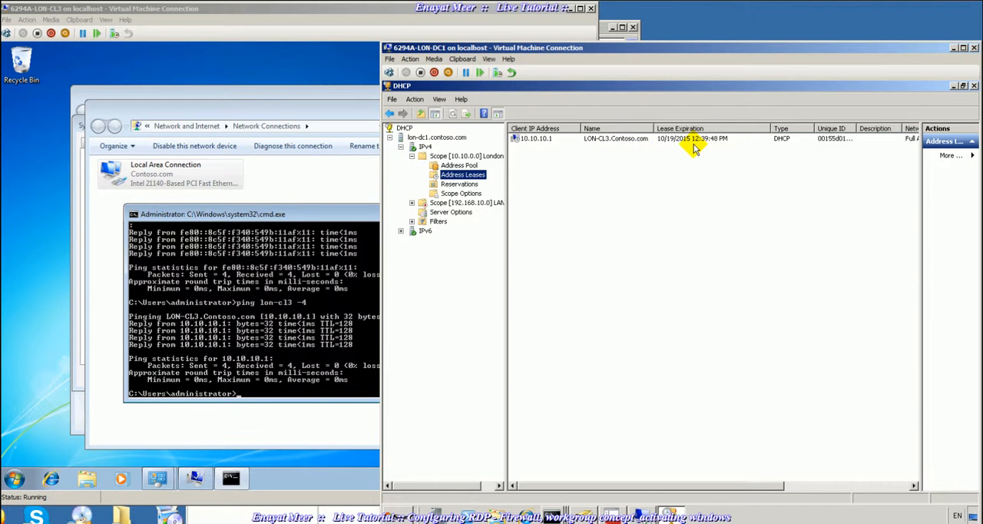
pyautogui.rightClick(623, 144)
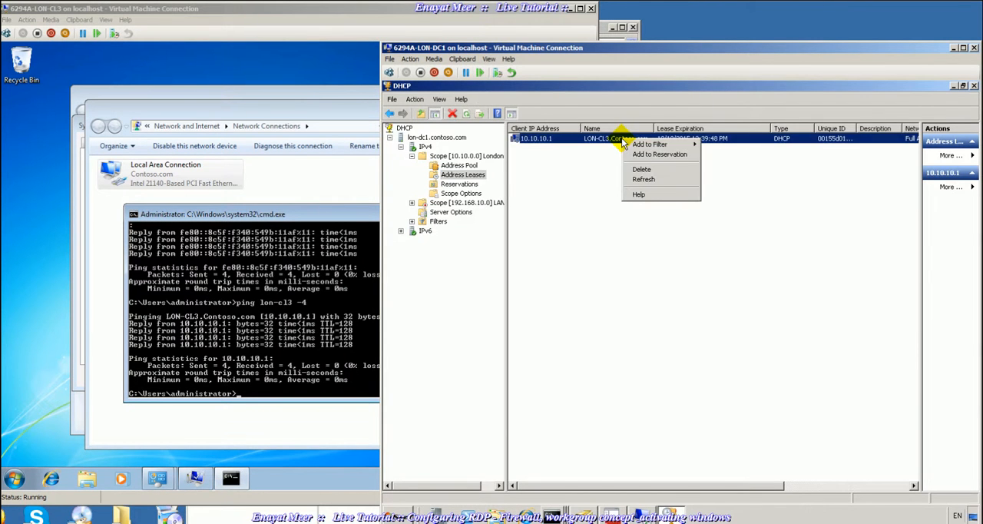
pyautogui.click(582, 199)
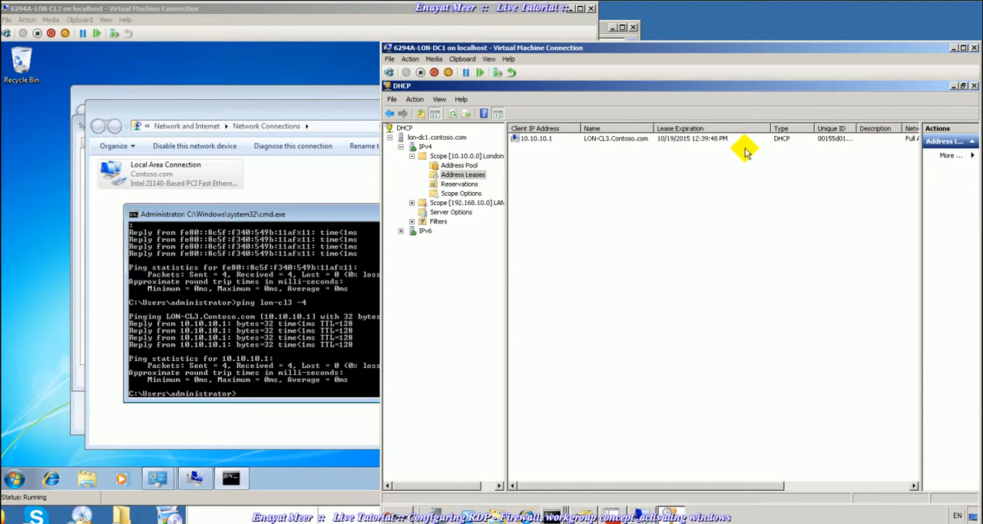
# - On LON-CL3, launch Control Panel from the command prompt with control and open the Windows Firewall page under System and Security
pyautogui.click(305, 294)
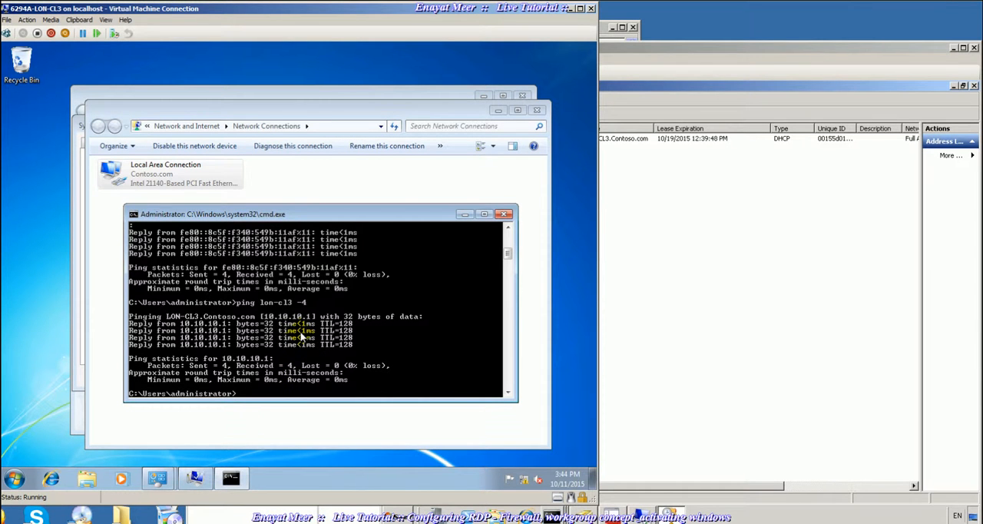
pyautogui.write('control')
pyautogui.press('Return')
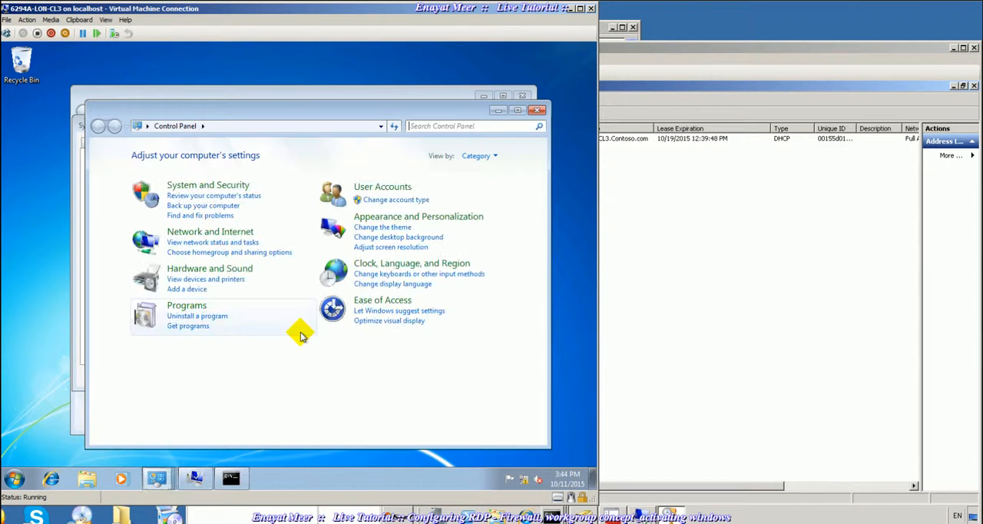
pyautogui.click(200, 186)
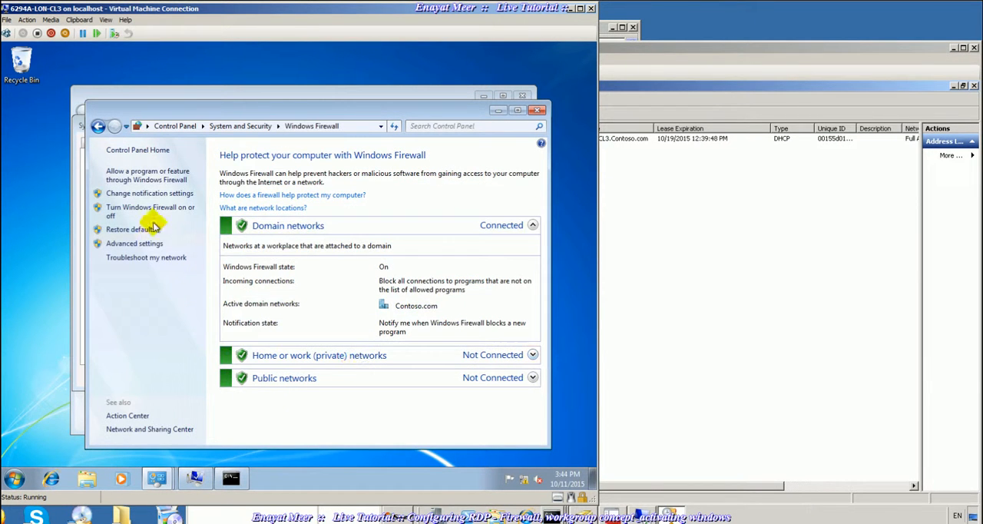
# - Allow File and Printer Sharing through the LON-CL3 firewall for domain, home/work and public networks, and close the firewall window
pyautogui.click(131, 177)
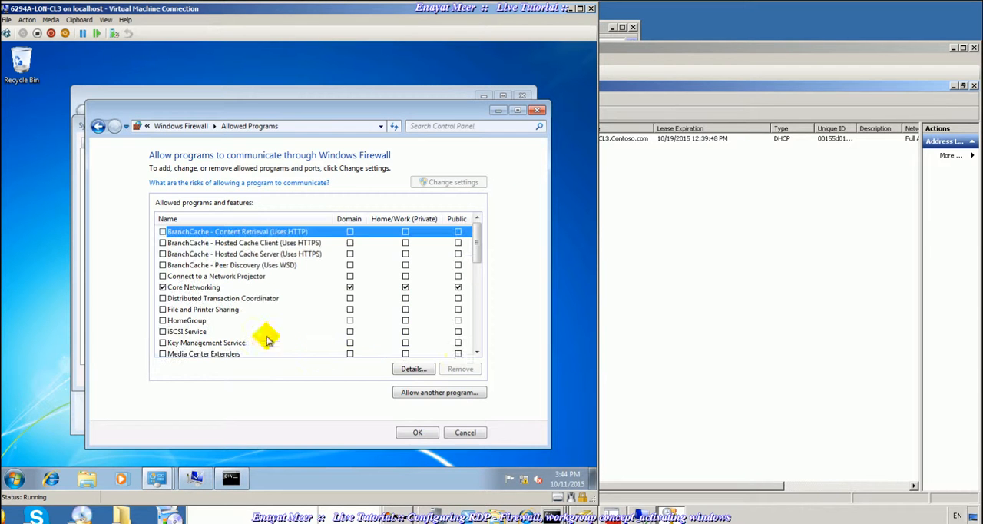
pyautogui.click(477, 353)
pyautogui.click(476, 353)
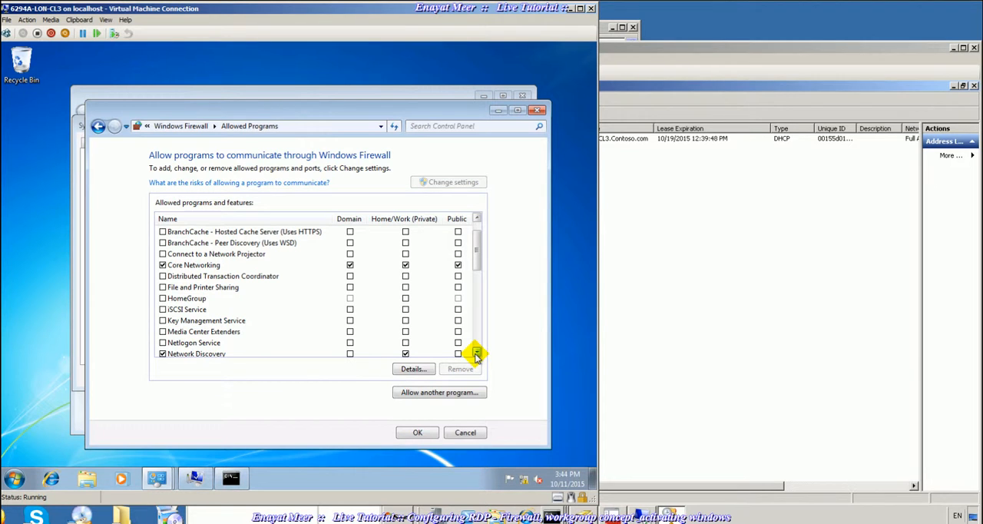
pyautogui.click(162, 287)
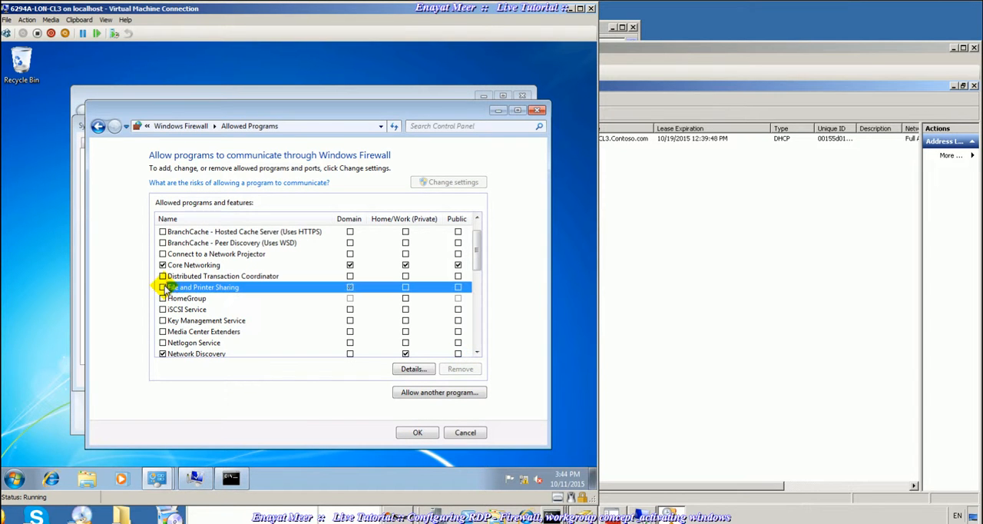
pyautogui.click(405, 287)
pyautogui.click(458, 286)
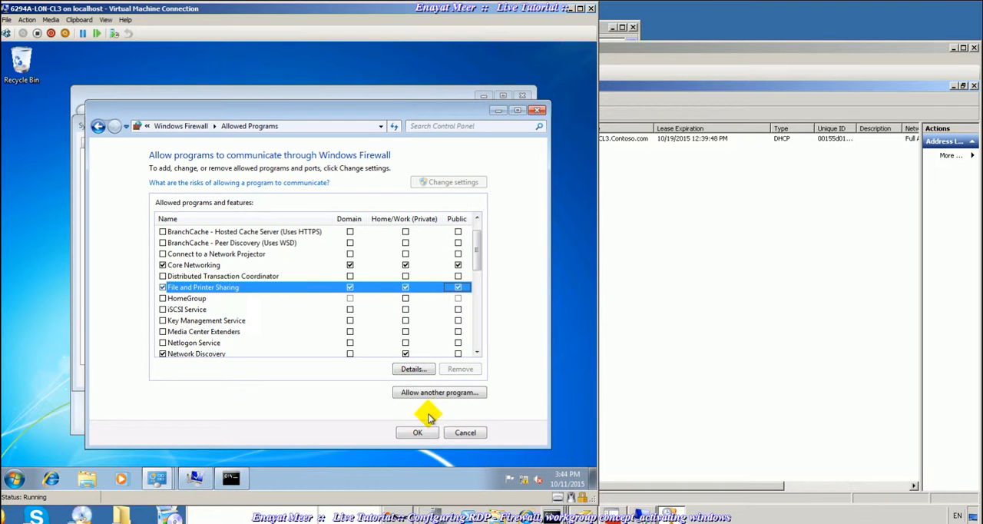
pyautogui.click(417, 432)
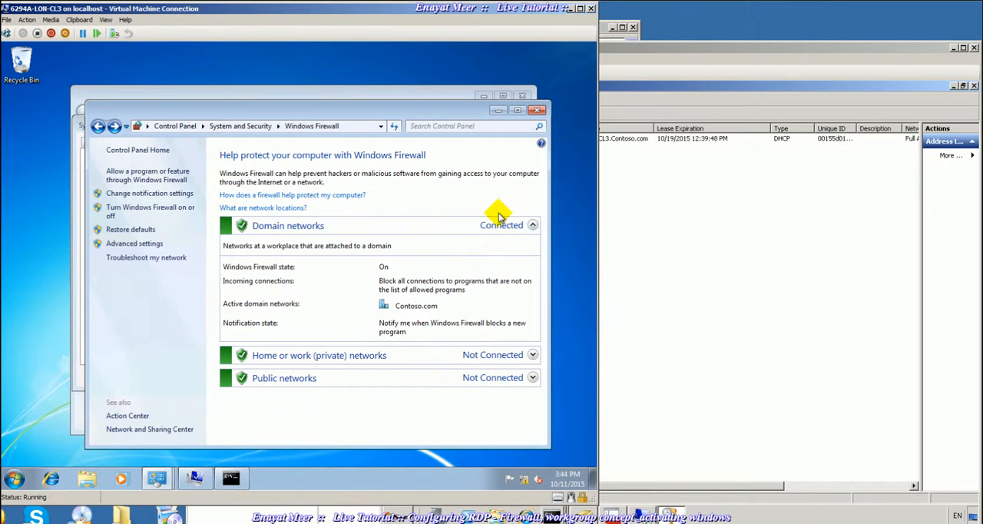
pyautogui.click(537, 110)
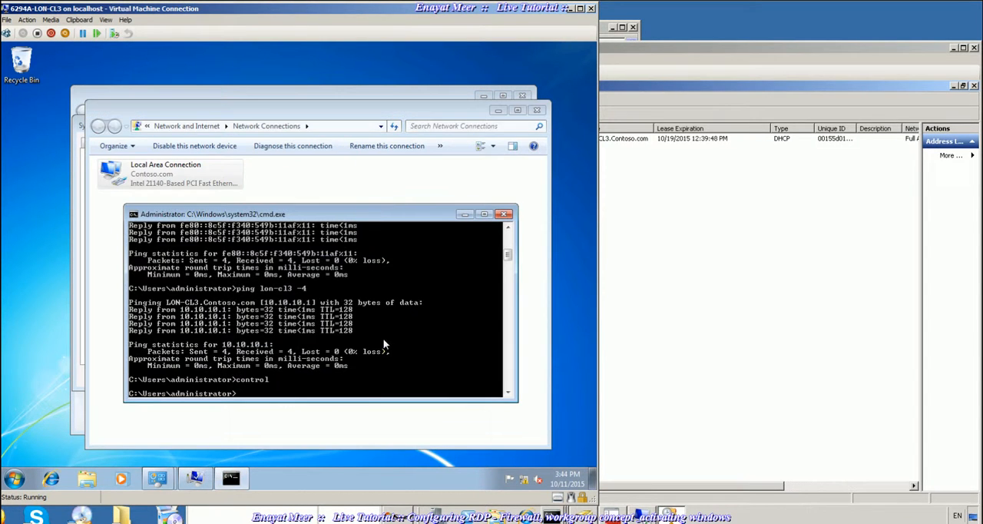
# - On LON-DC1, bring up the command prompt and ping lon-cl3 again
pyautogui.click(673, 385)
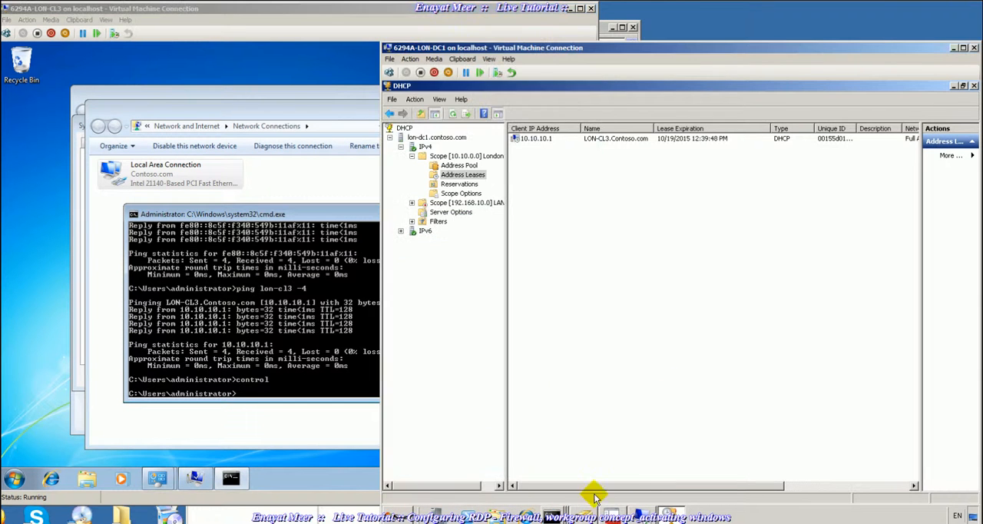
pyautogui.click(554, 511)
pyautogui.click(547, 492)
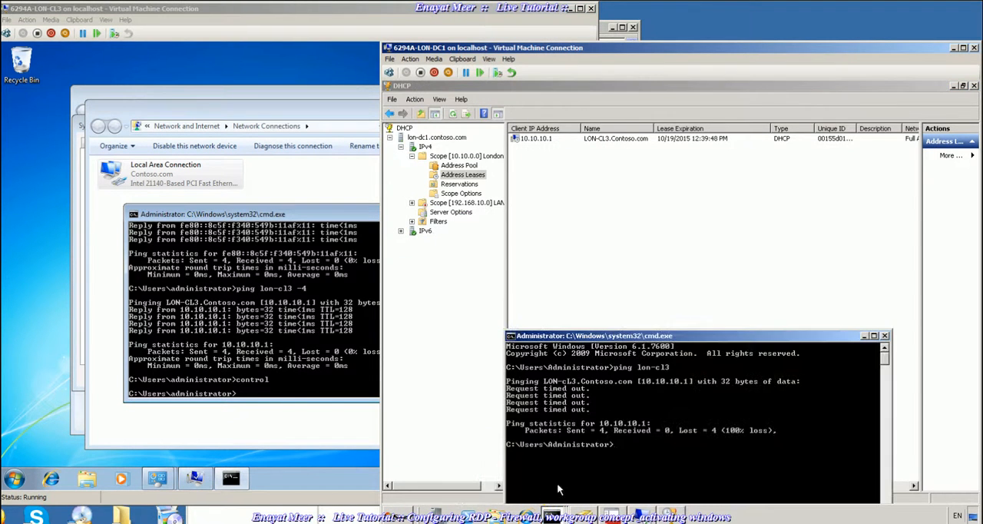
pyautogui.press('Up')
pyautogui.press('Return')
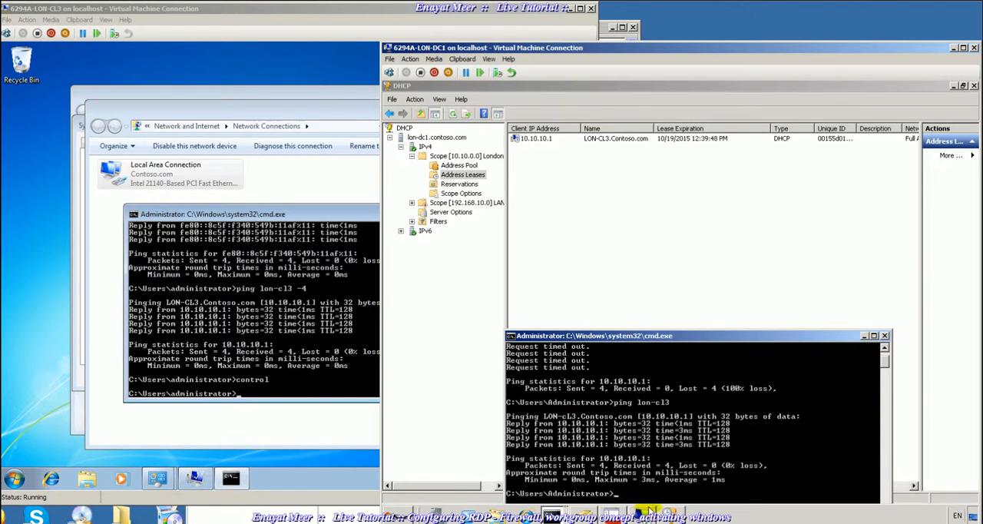
# - Close the DHCP console, dismiss the Remote Desktop error and try connecting to LON-CL3 again
pyautogui.click(975, 86)
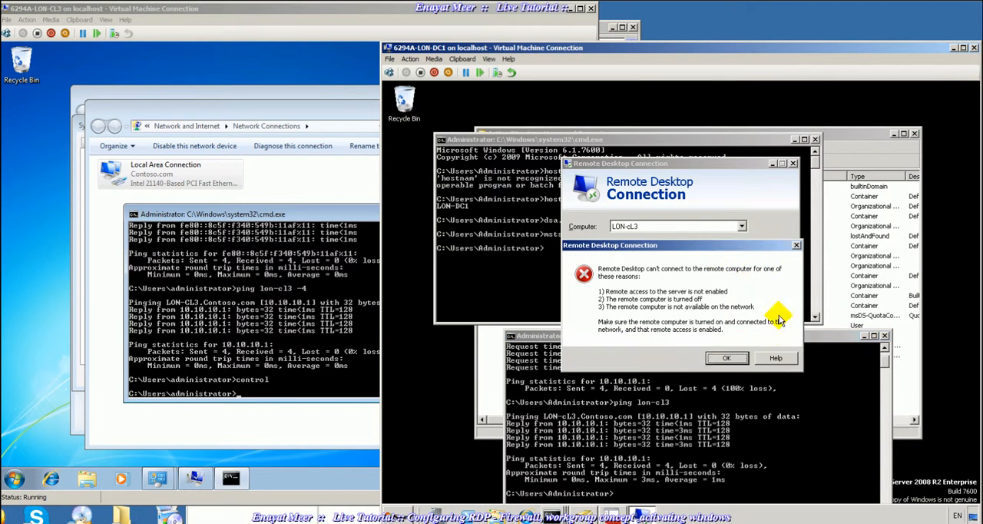
pyautogui.click(731, 359)
pyautogui.click(725, 286)
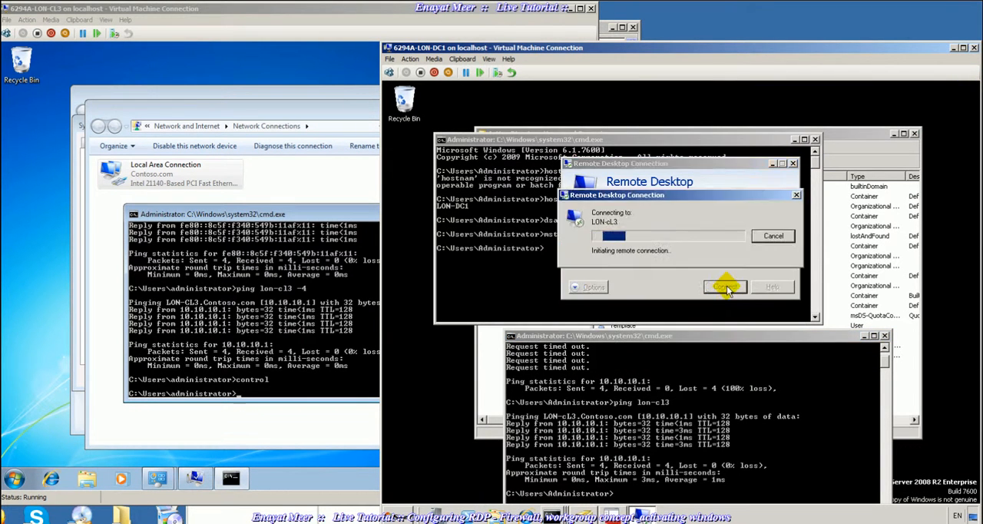
# - In LON-CL3's System Properties, allow Remote Desktop connections from computers running any version and apply the change
pyautogui.click(296, 218)
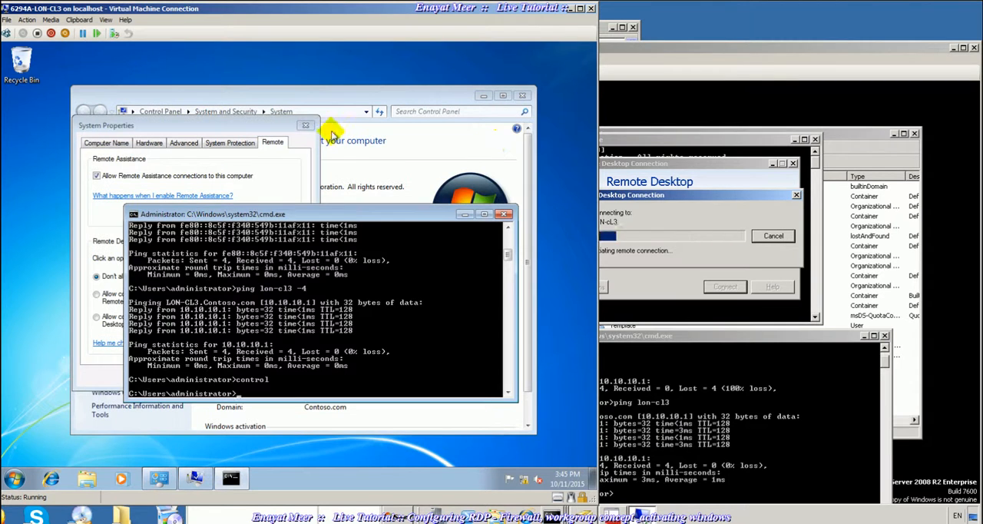
pyautogui.click(275, 141)
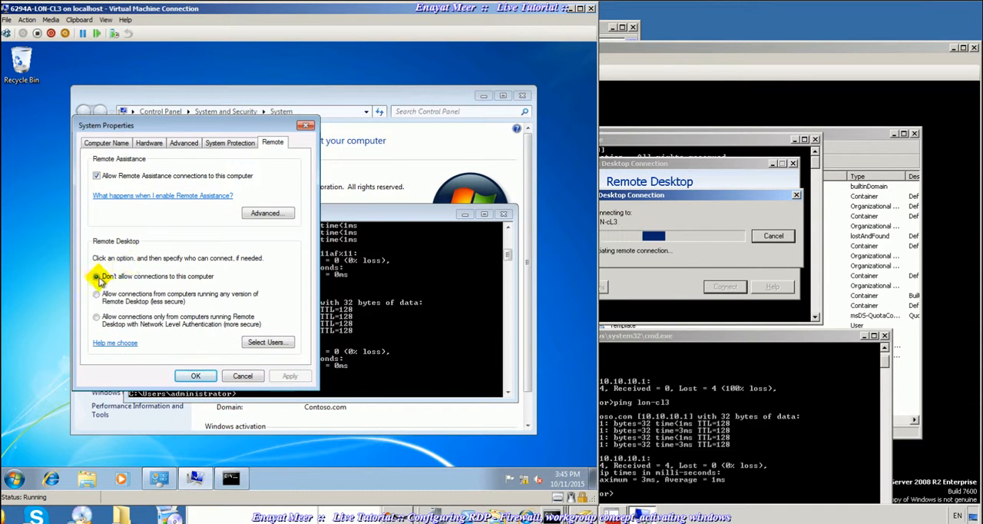
pyautogui.click(680, 159)
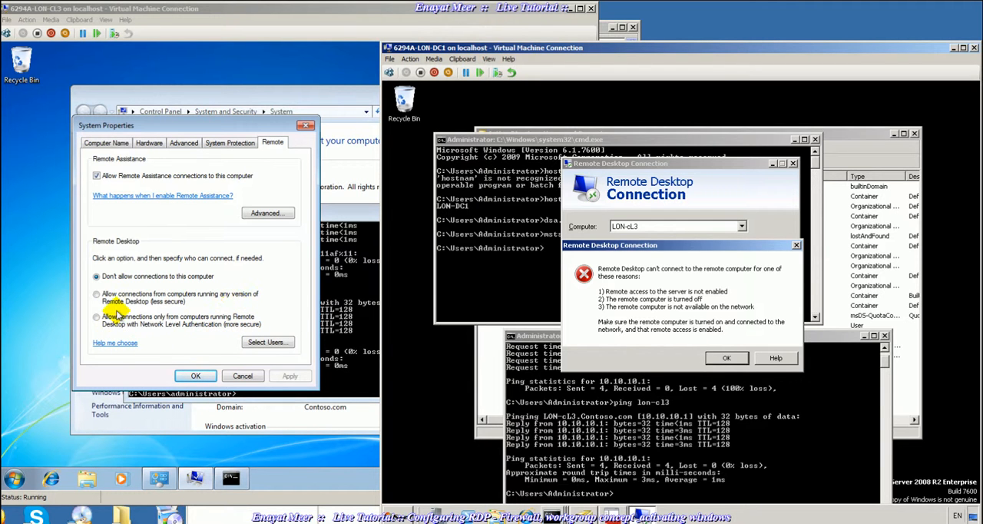
pyautogui.click(97, 295)
pyautogui.click(96, 295)
pyautogui.click(289, 377)
pyautogui.click(193, 376)
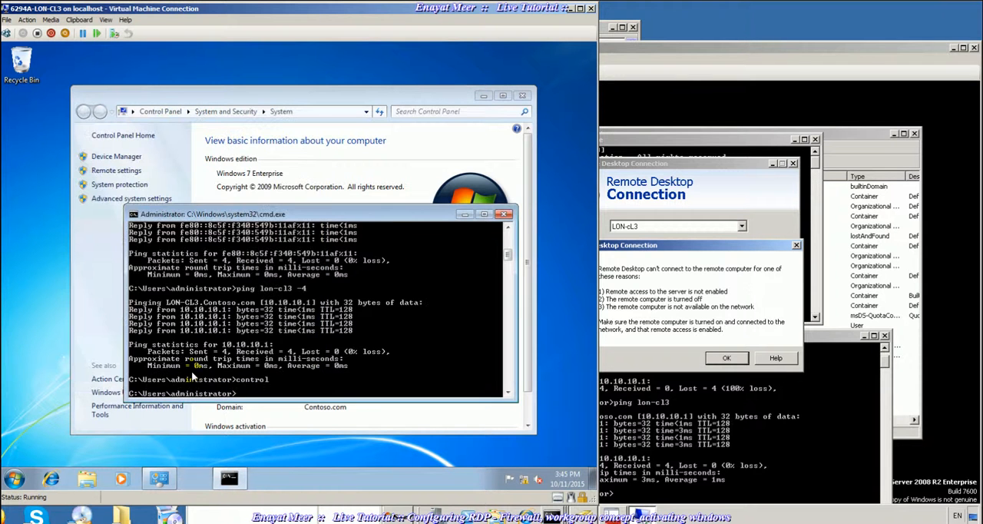
# - On LON-DC1, dismiss the connection error, reconnect to LON-CL3 by Remote Desktop and accept the unverified computer identity
pyautogui.click(687, 323)
pyautogui.click(726, 359)
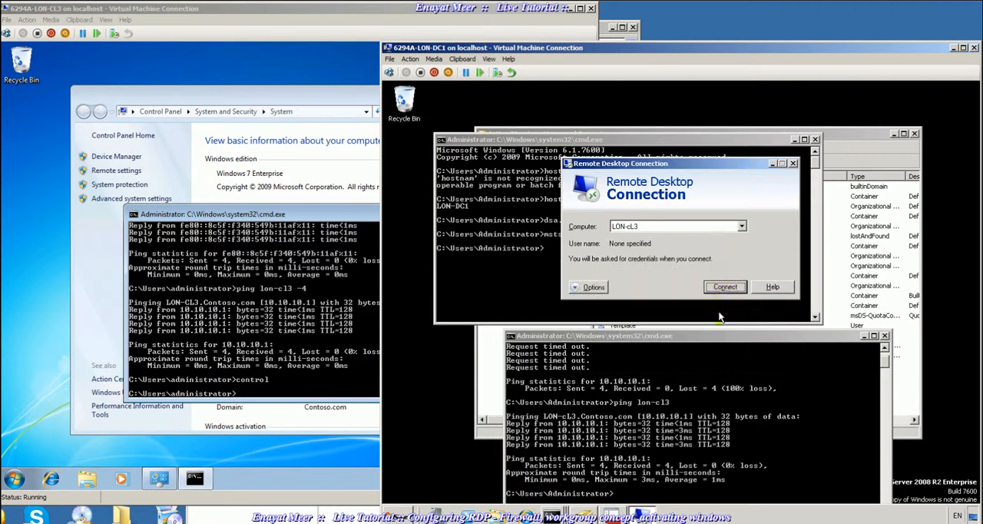
pyautogui.click(724, 286)
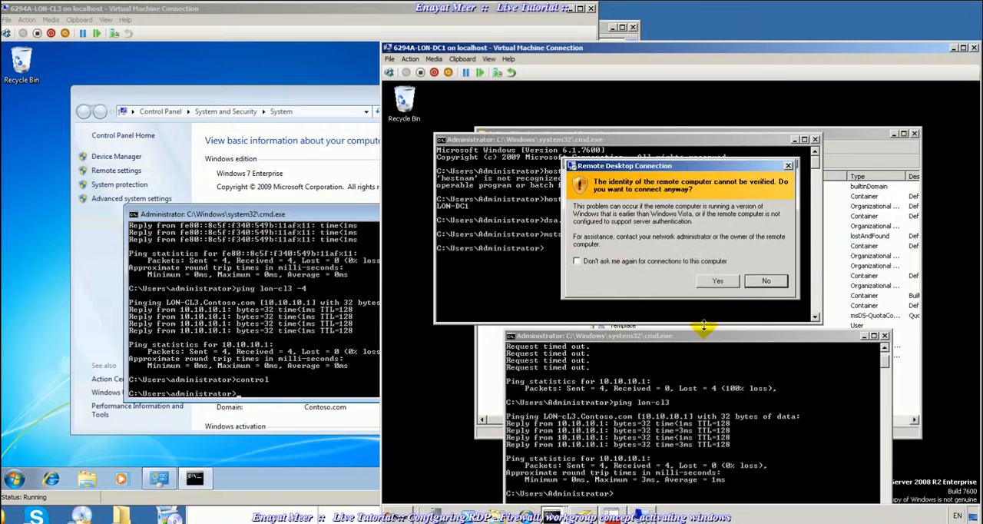
pyautogui.click(716, 282)
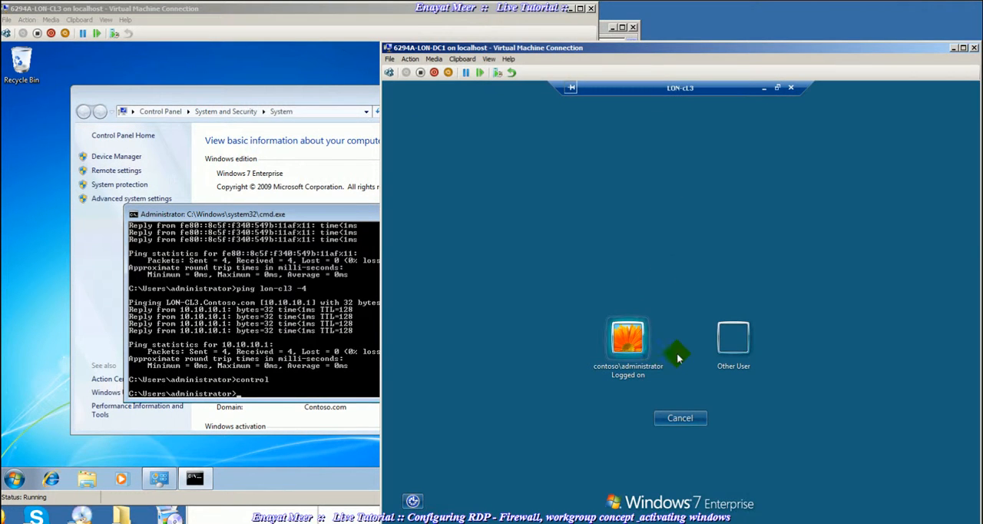
# - Log on to the LON-CL3 remote session as contoso\administrator with the account password
pyautogui.click(625, 347)
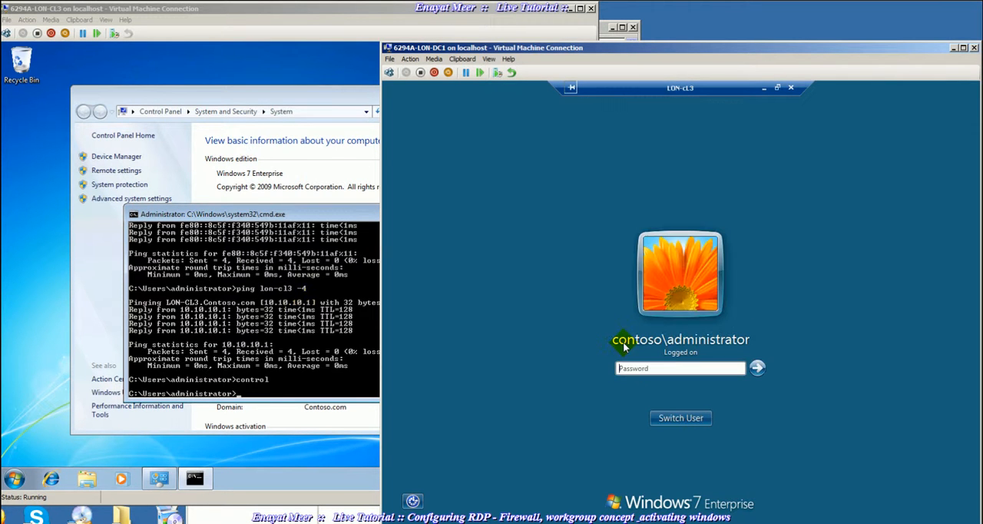
pyautogui.write('P')
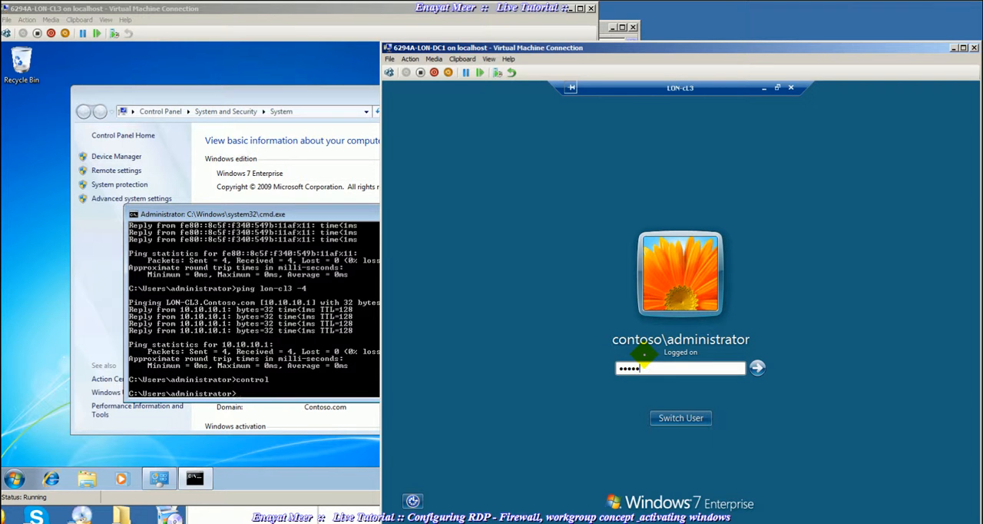
pyautogui.write('a$$w0rd')
pyautogui.press('Return')
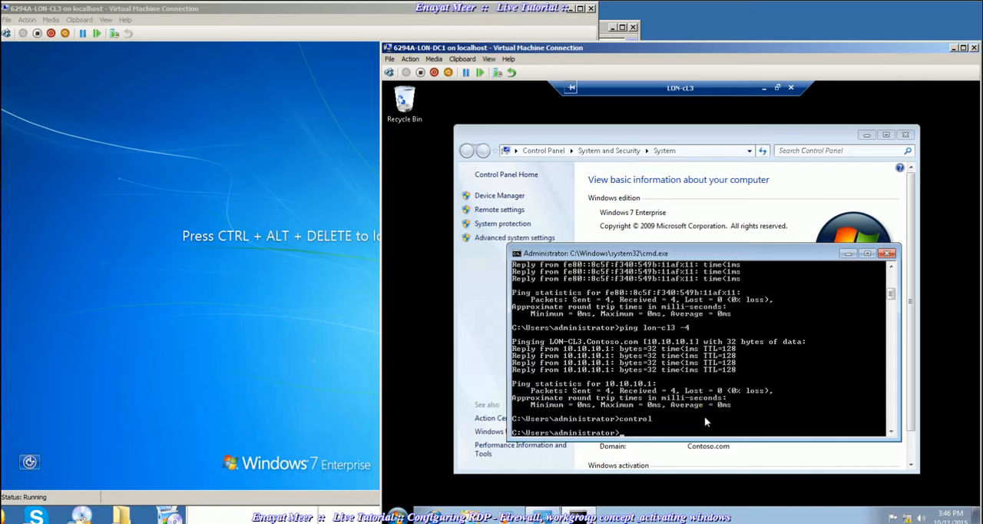
# - In the remote session, close the command prompt and review the Remote Desktop settings in System Properties without changing them
pyautogui.click(887, 252)
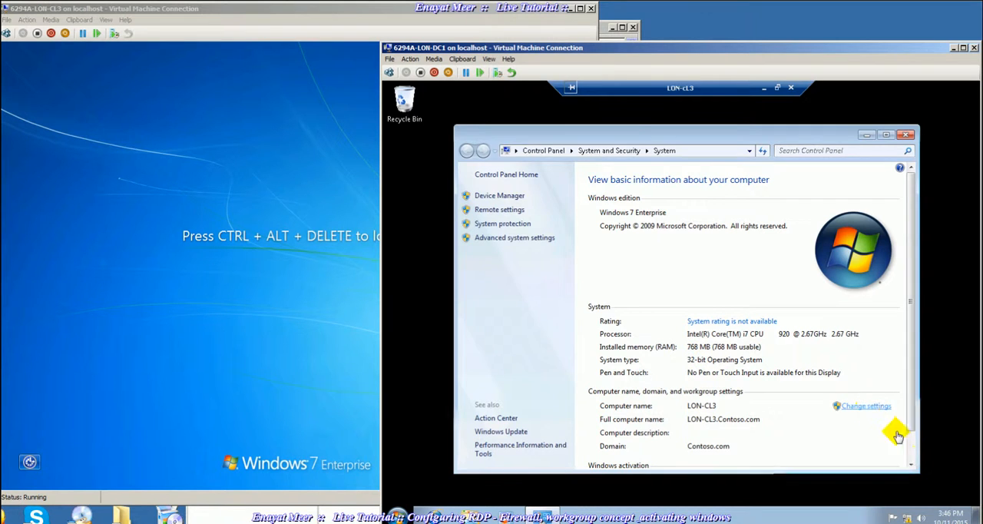
pyautogui.click(865, 406)
pyautogui.click(597, 125)
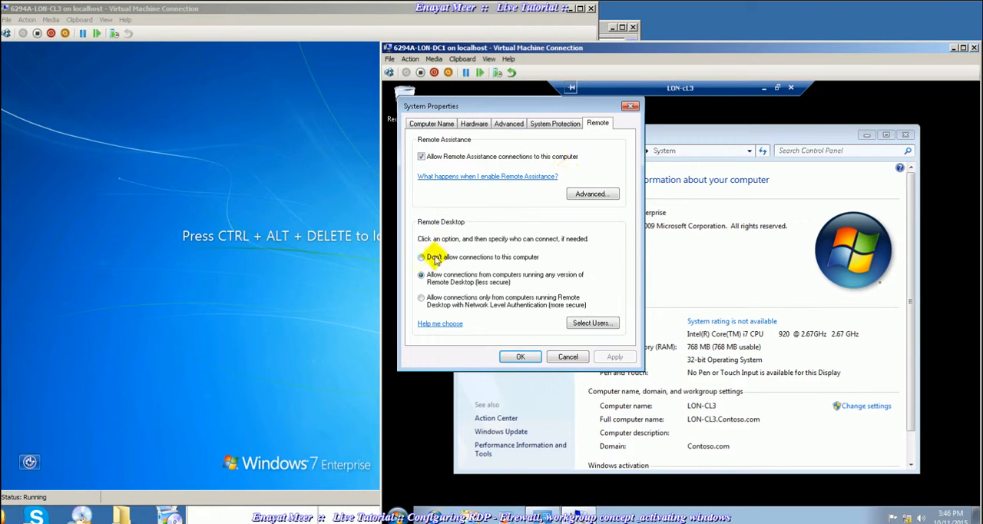
pyautogui.click(568, 357)
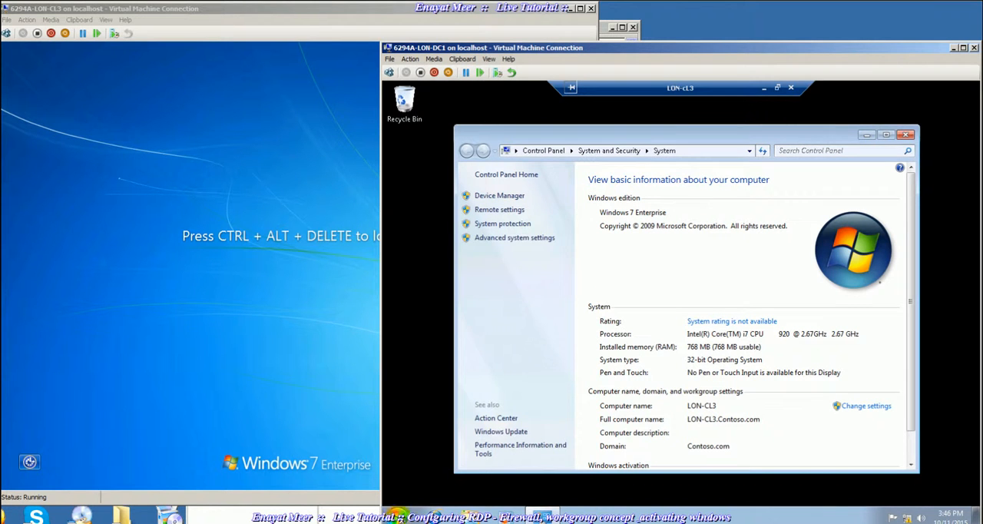
# - Launch Computer Management from a new command prompt and display the groups under Local Users and Groups
pyautogui.click(397, 515)
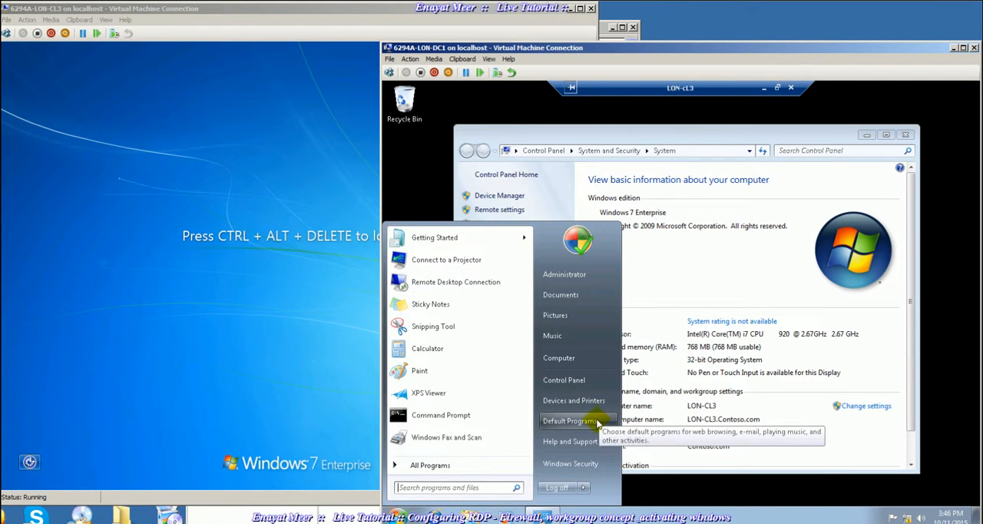
pyautogui.click(475, 415)
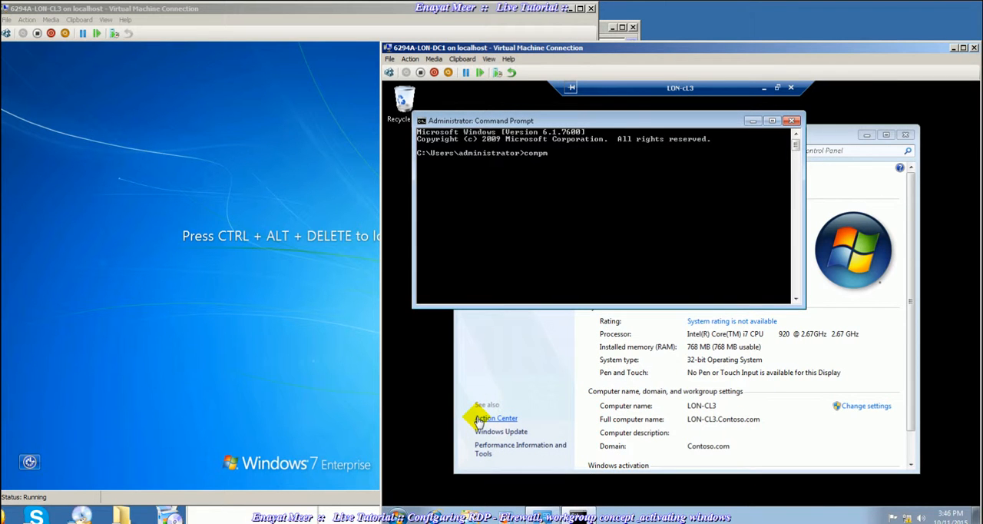
pyautogui.press('Return')
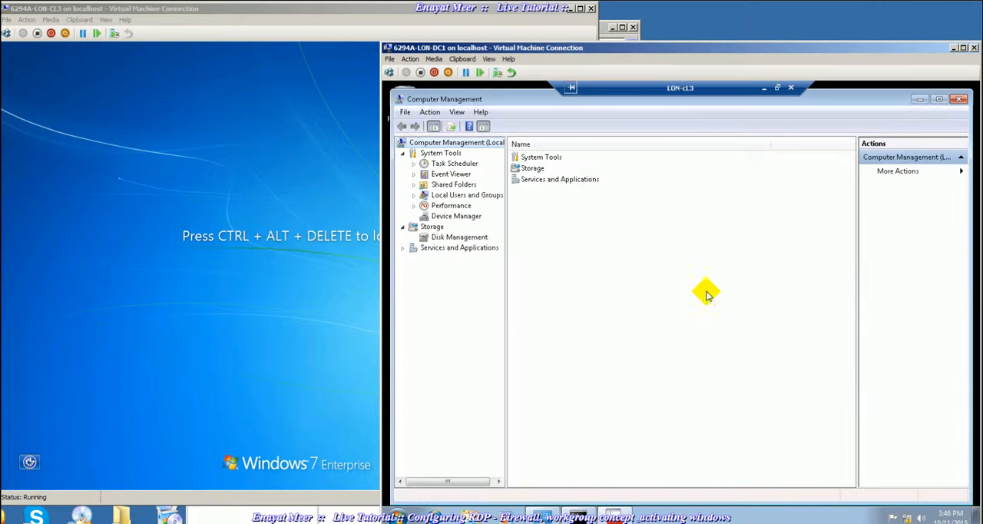
pyautogui.click(449, 196)
pyautogui.click(413, 196)
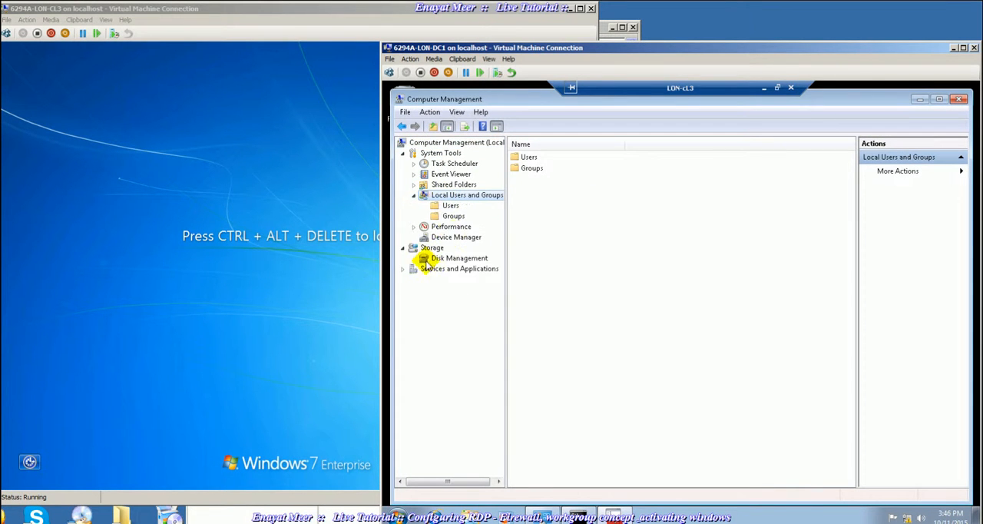
pyautogui.click(453, 216)
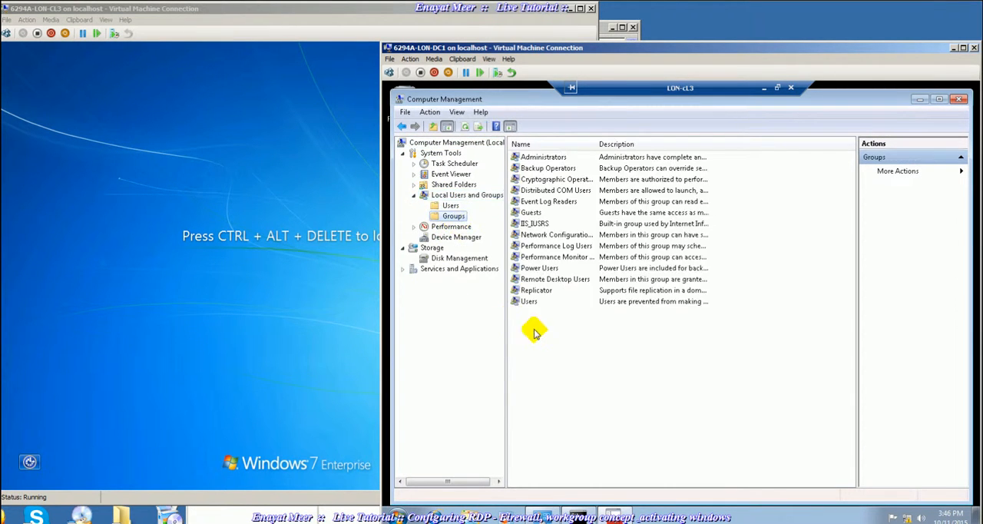
# - Find a domain user in the Contoso.com directory and add the account to the Remote Desktop Users group, applying the change
pyautogui.doubleClick(555, 280)
pyautogui.click(602, 391)
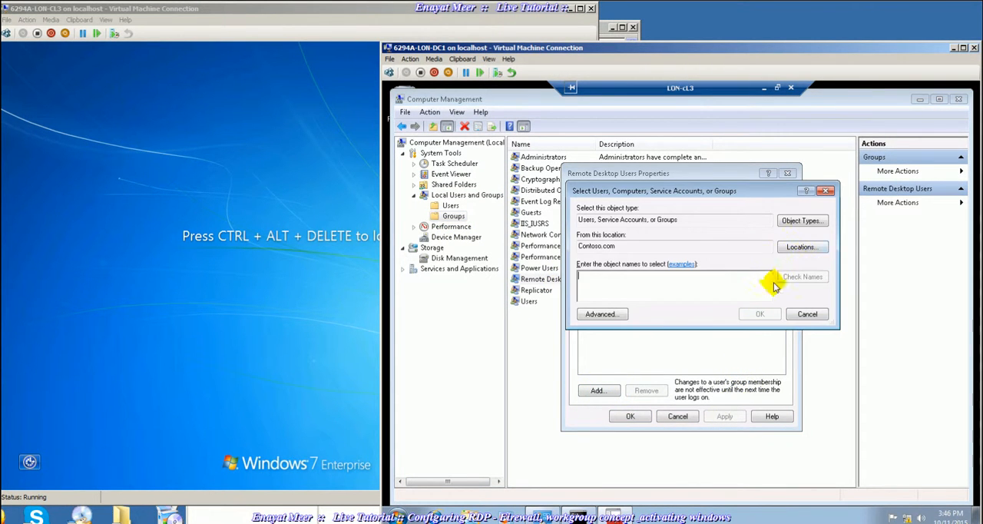
pyautogui.click(598, 314)
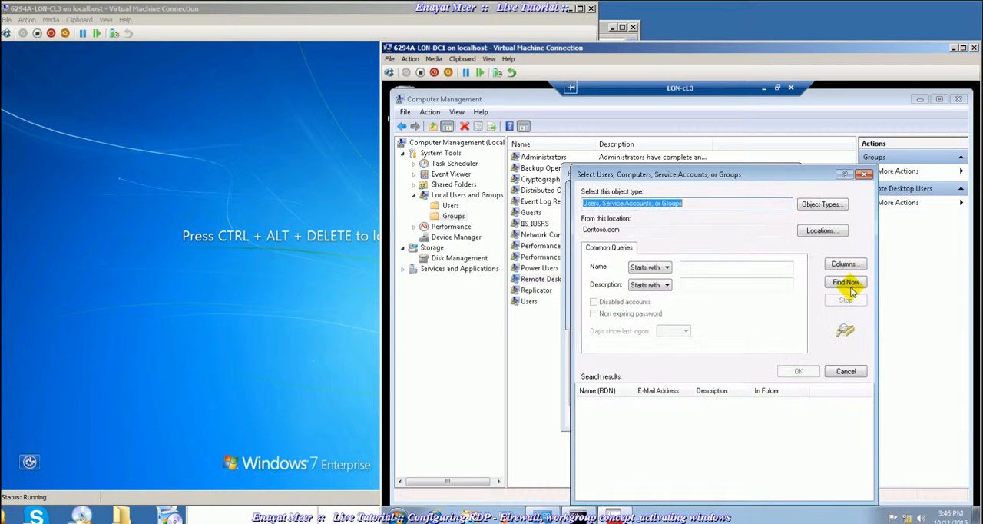
pyautogui.click(845, 282)
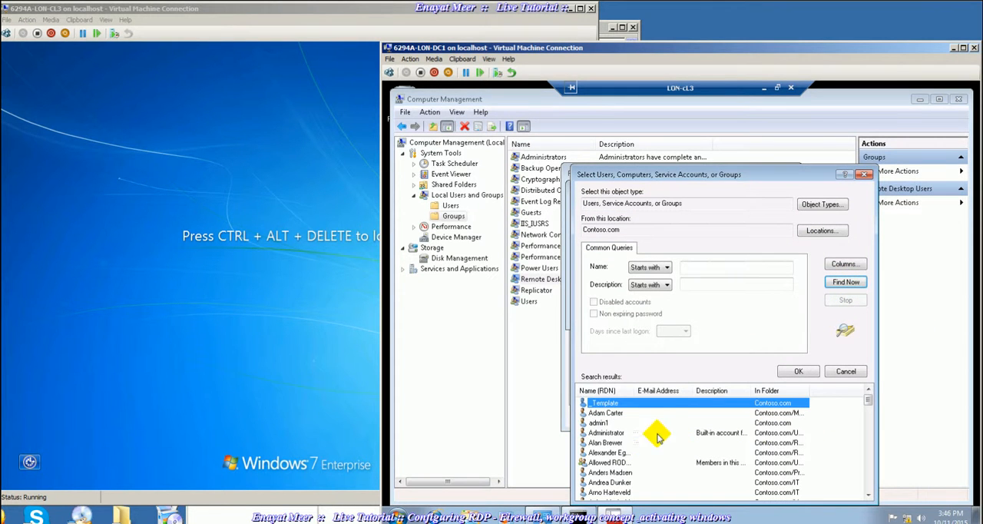
pyautogui.moveTo(730, 175); pyautogui.dragTo(769, 91)
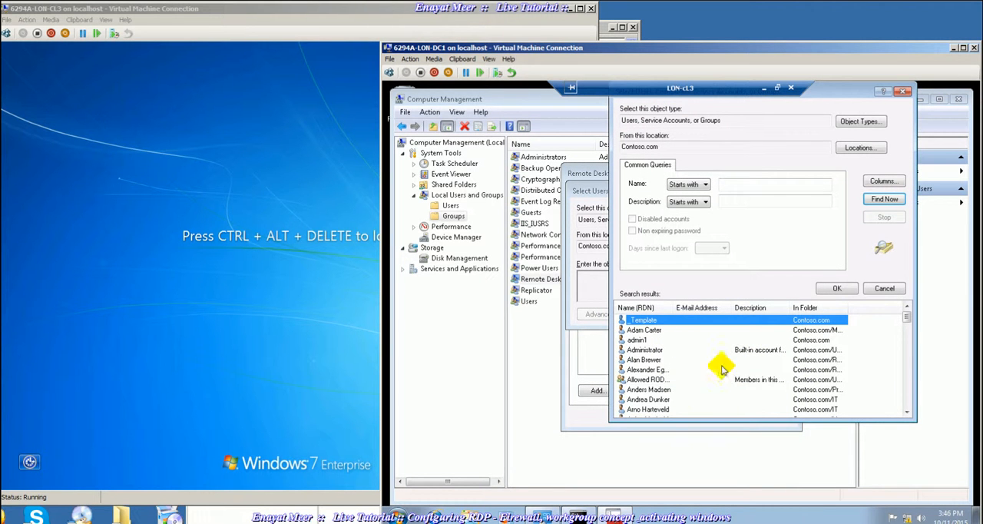
pyautogui.click(647, 399)
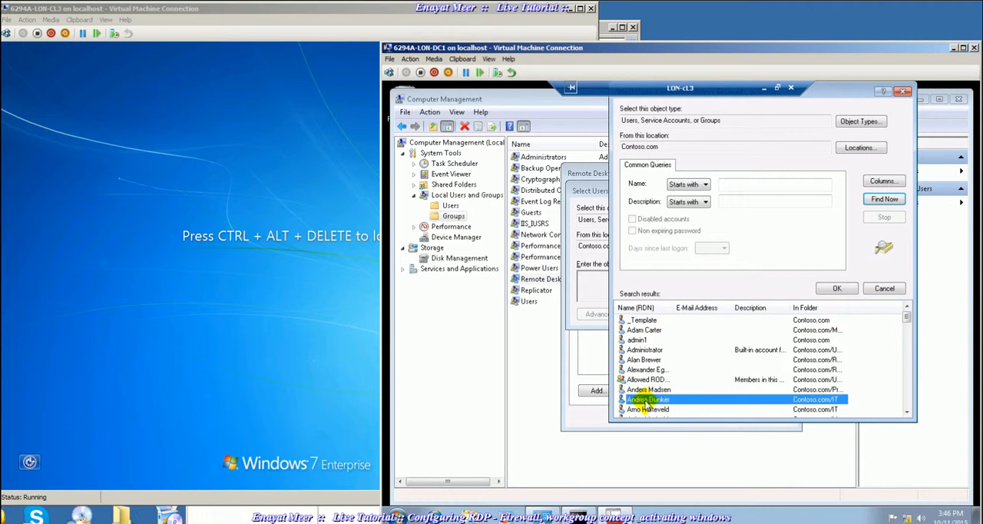
pyautogui.click(837, 288)
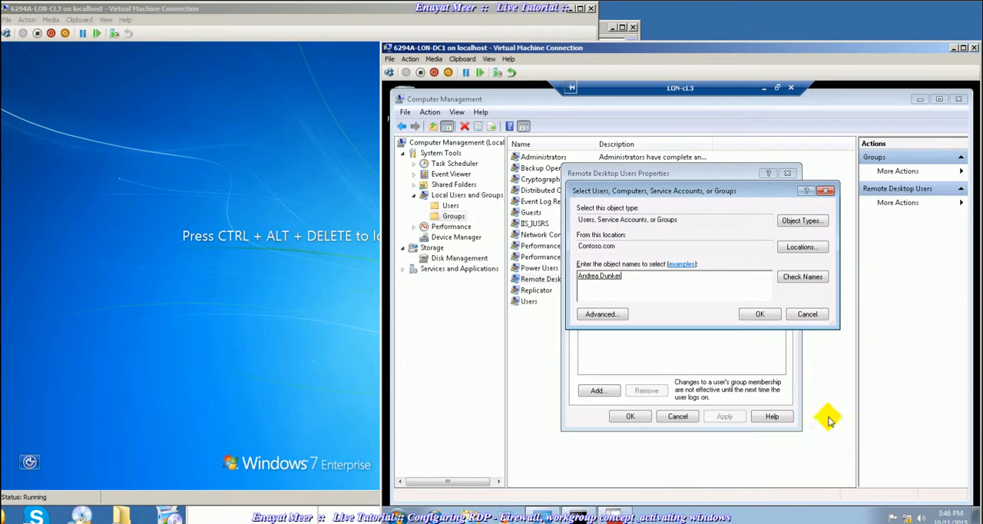
pyautogui.click(757, 315)
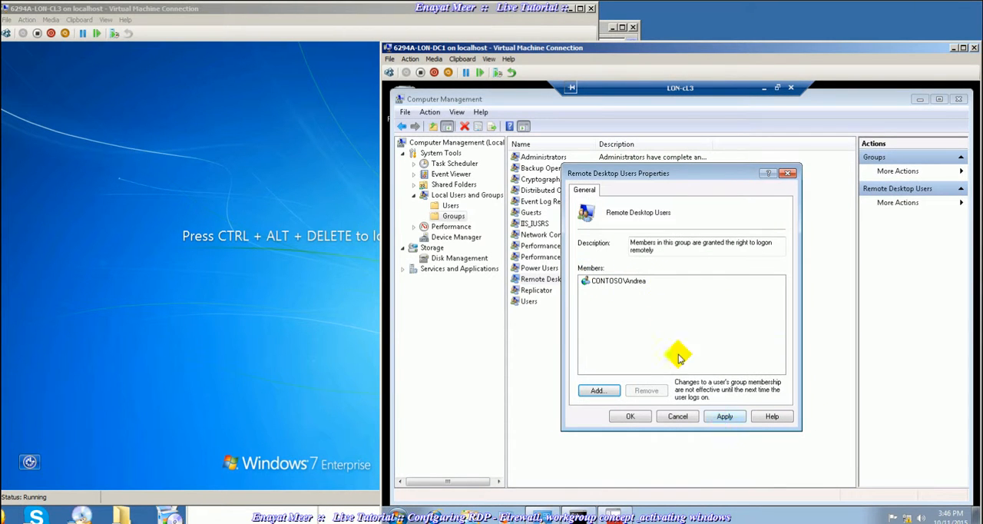
pyautogui.click(725, 415)
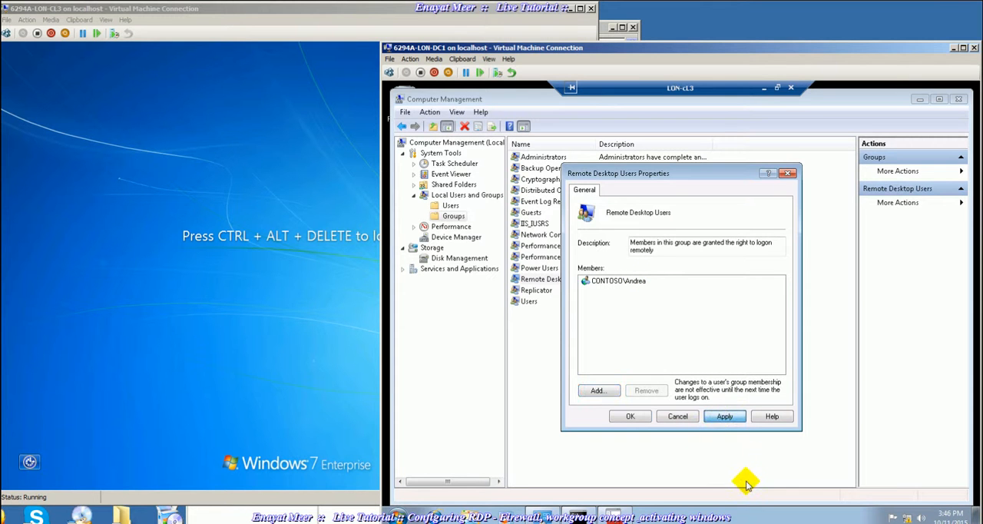
pyautogui.click(630, 417)
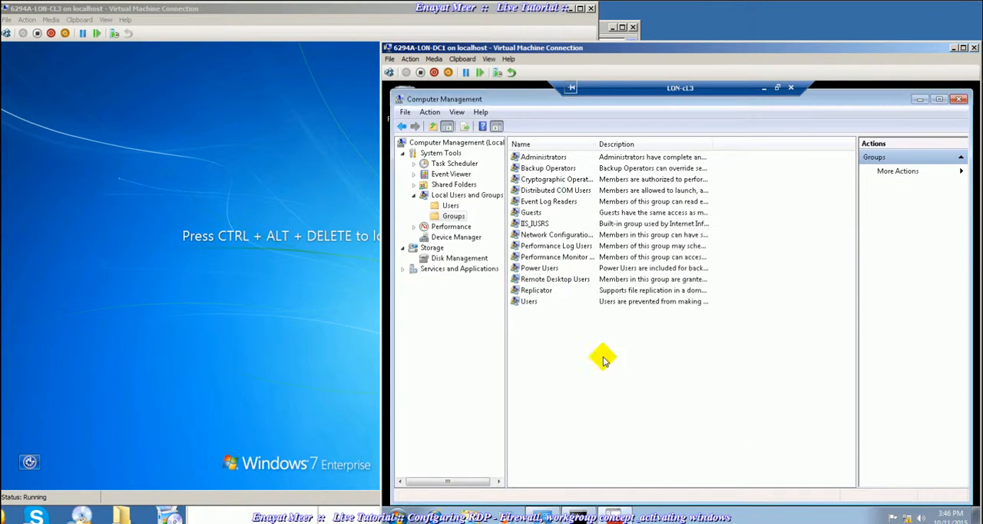
# - Reopen the Remote Desktop Users group to check its members without changing anything, and close Computer Management
pyautogui.click(452, 216)
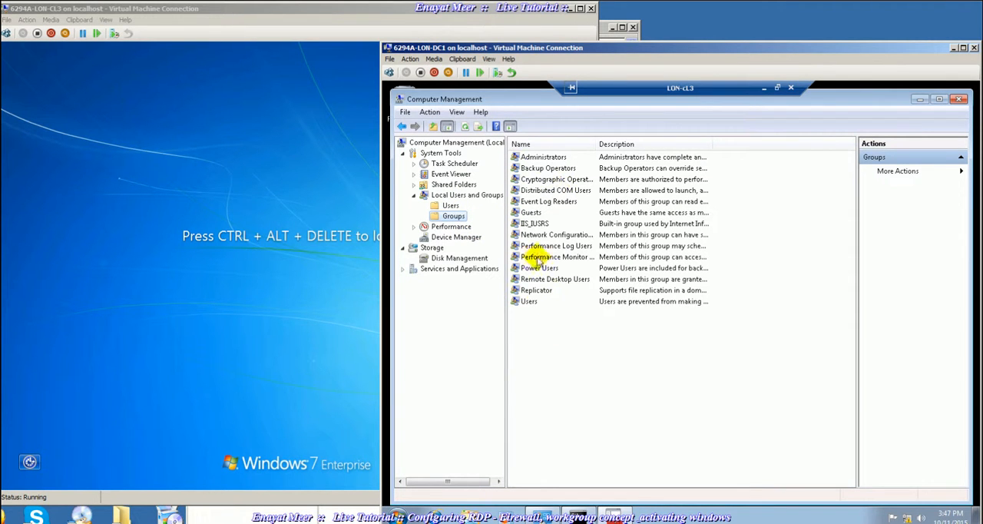
pyautogui.click(451, 206)
pyautogui.click(453, 217)
pyautogui.doubleClick(542, 279)
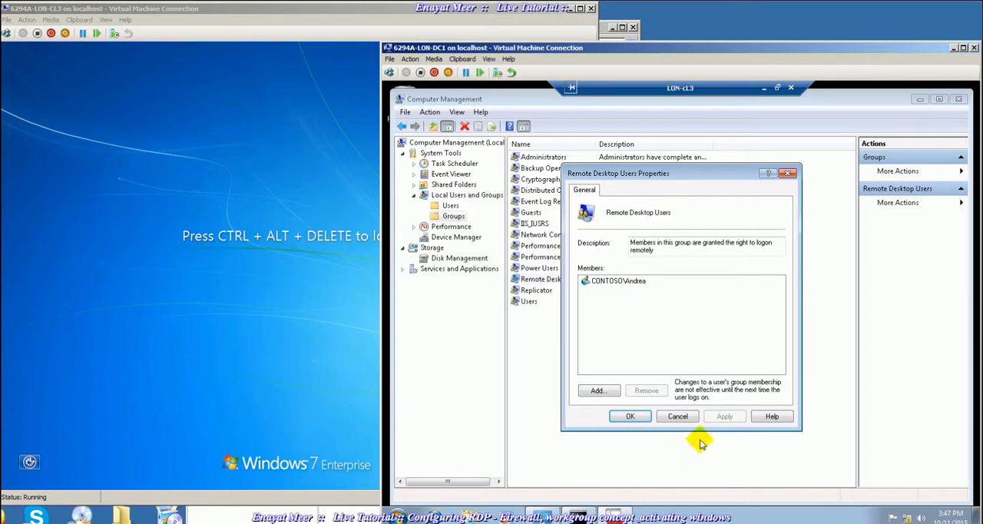
pyautogui.click(676, 417)
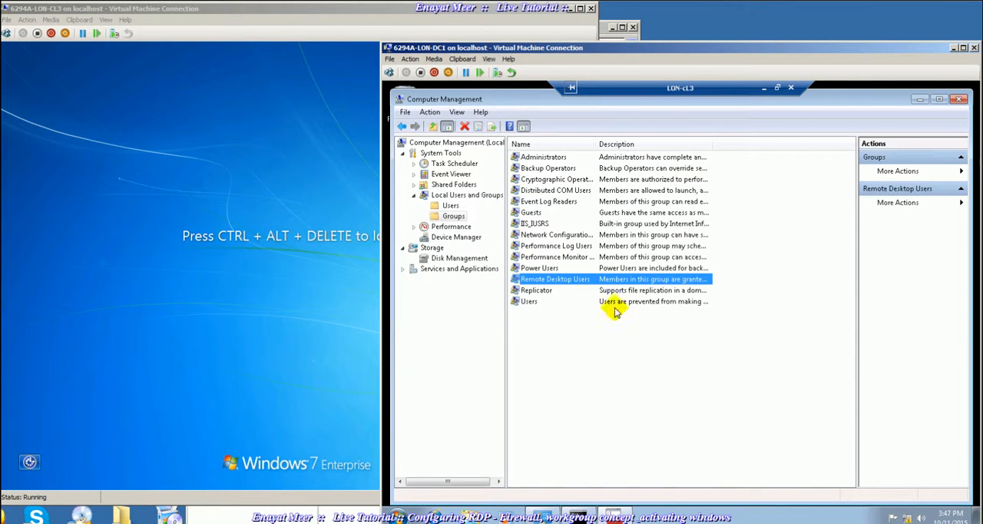
pyautogui.click(958, 101)
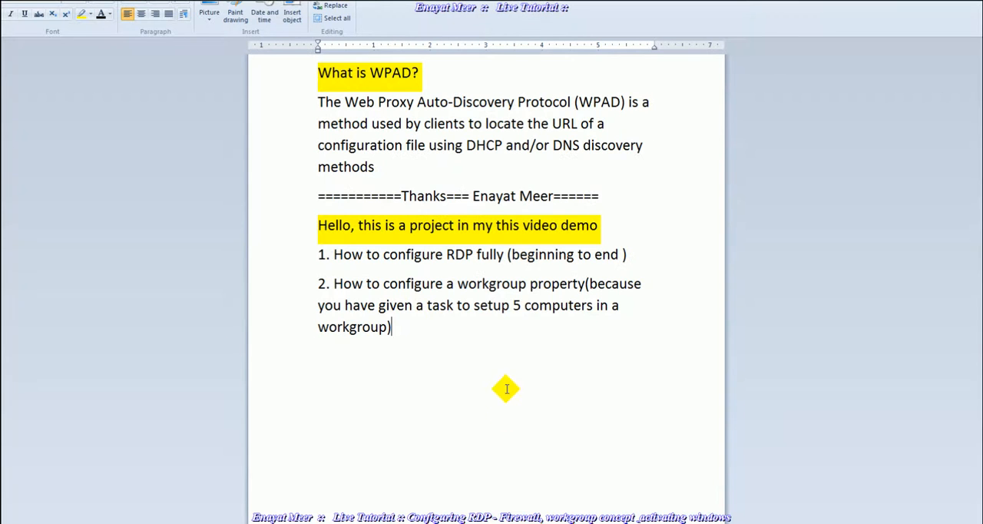
# - Switch to the wpad.rtf WordPad notes and add a bullet below item 2 reading "so i enabled rdp from system propertis"
pyautogui.press('Return')
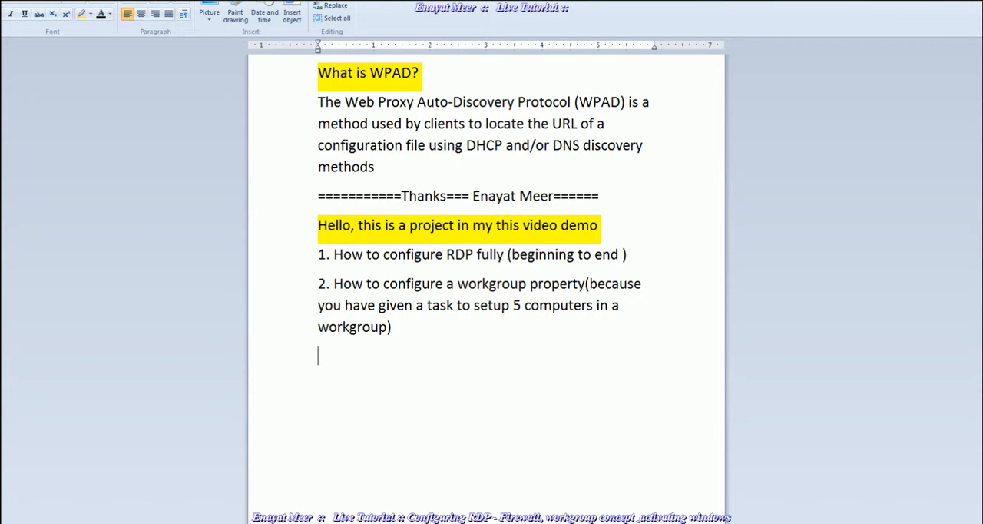
pyautogui.click(167, 6)
pyautogui.write('so i enabled r')
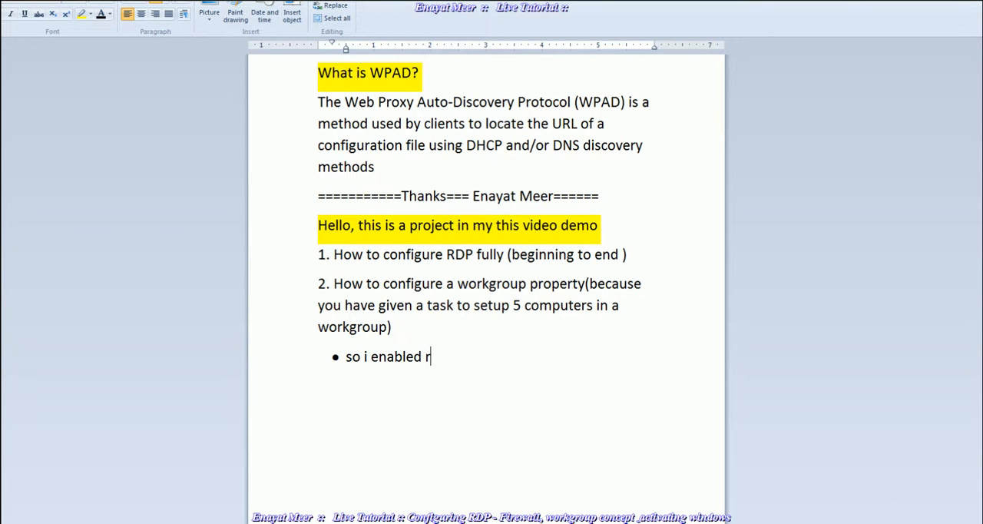
pyautogui.write('dp from system properti')
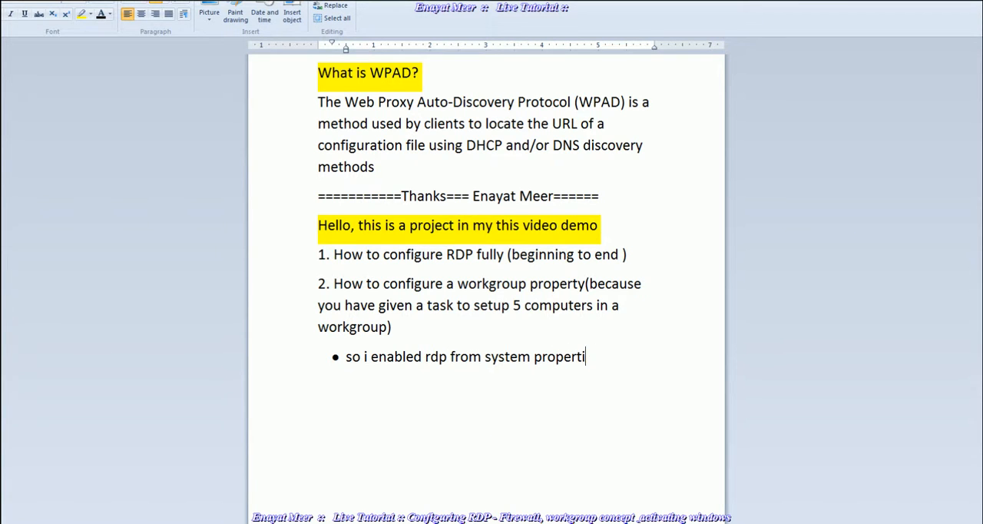
pyautogui.write('4es')
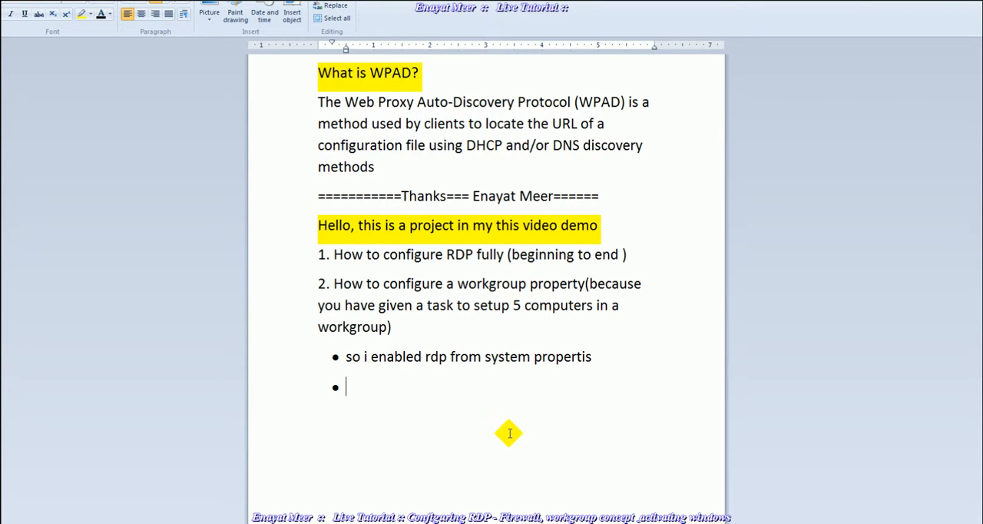
pyautogui.write('I')
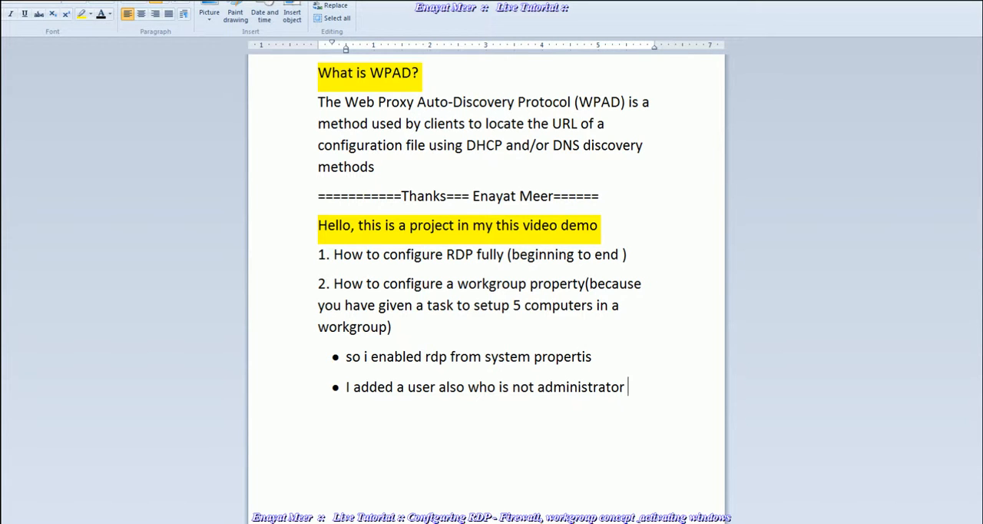
# - Add a second bullet reading "I added a user also who is not administrator so he can also be red to client computer"
pyautogui.write('he can a')
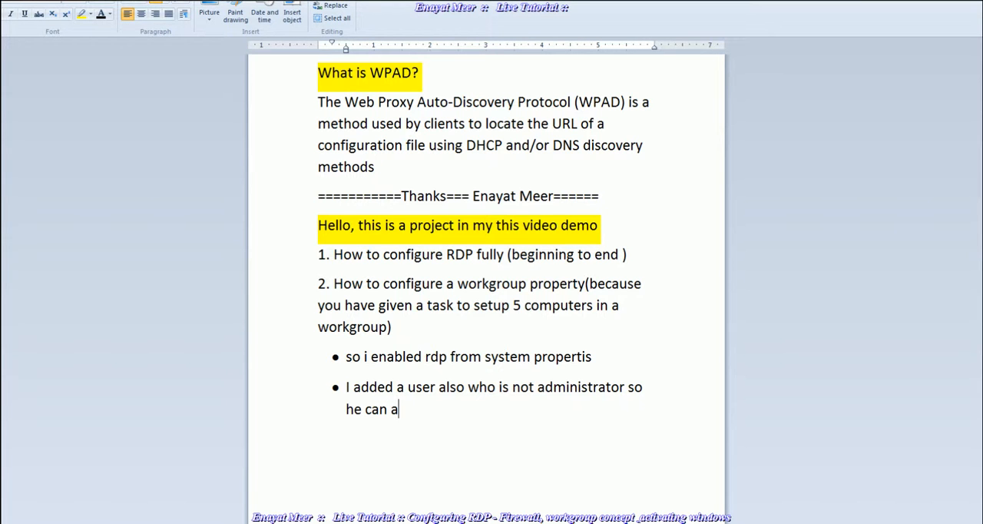
pyautogui.write('lso be red tp')
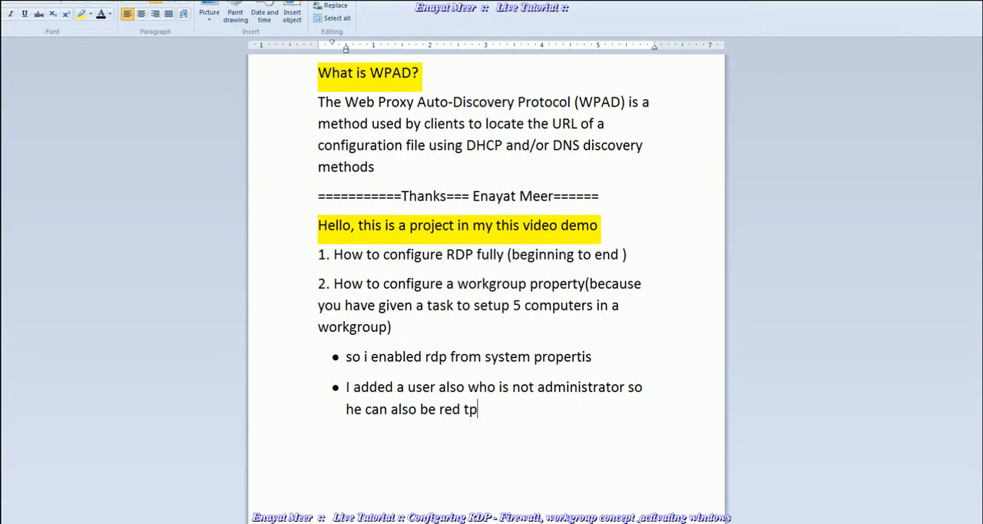
pyautogui.write(' client computer')
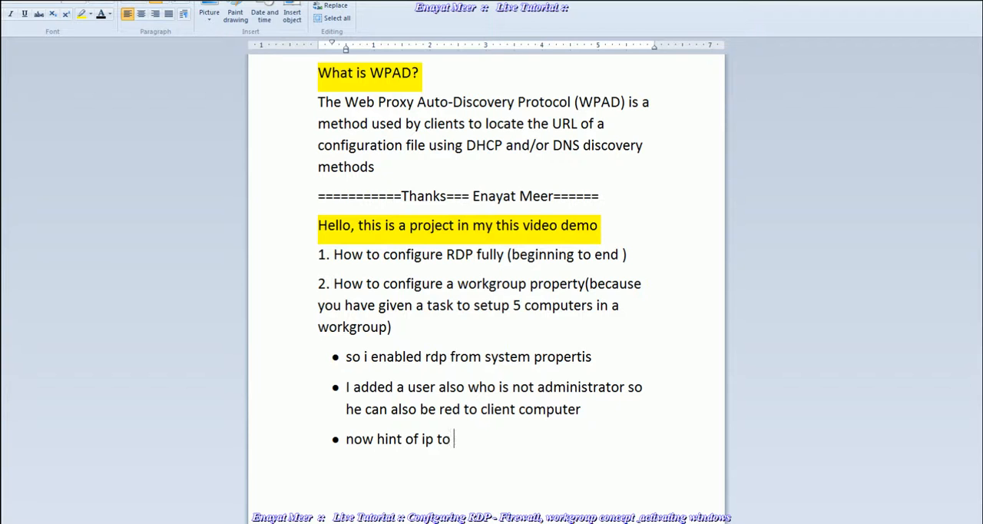
# - Write a third bullet: "now hint of ip to make work group because by dafault a pc is in work group already just make"
pyautogui.write('work group because')
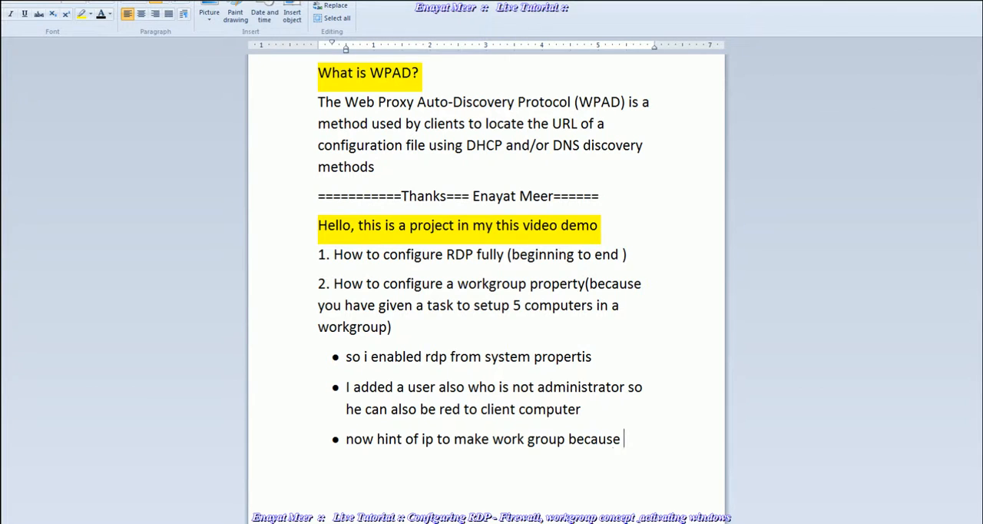
pyautogui.write('by dafault a p')
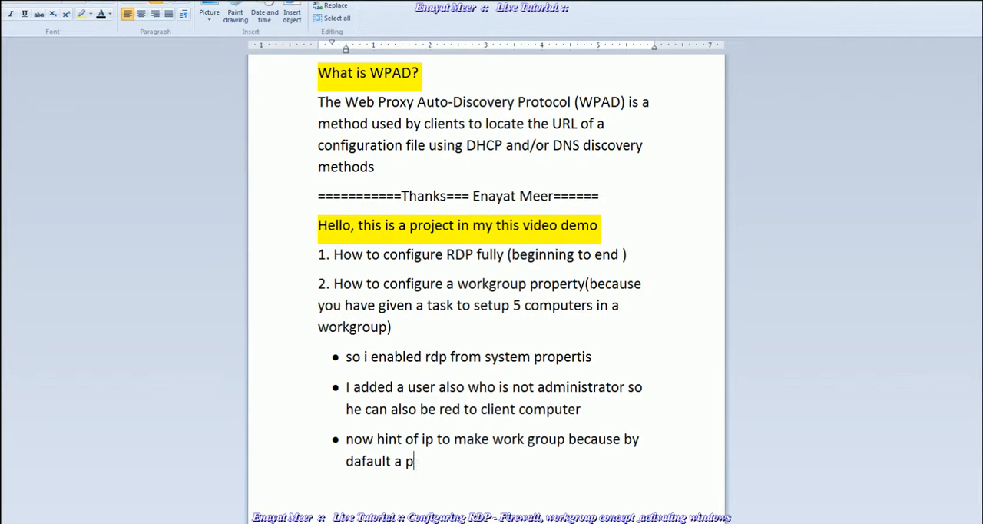
pyautogui.write('c ois')
pyautogui.write('is in work group ')
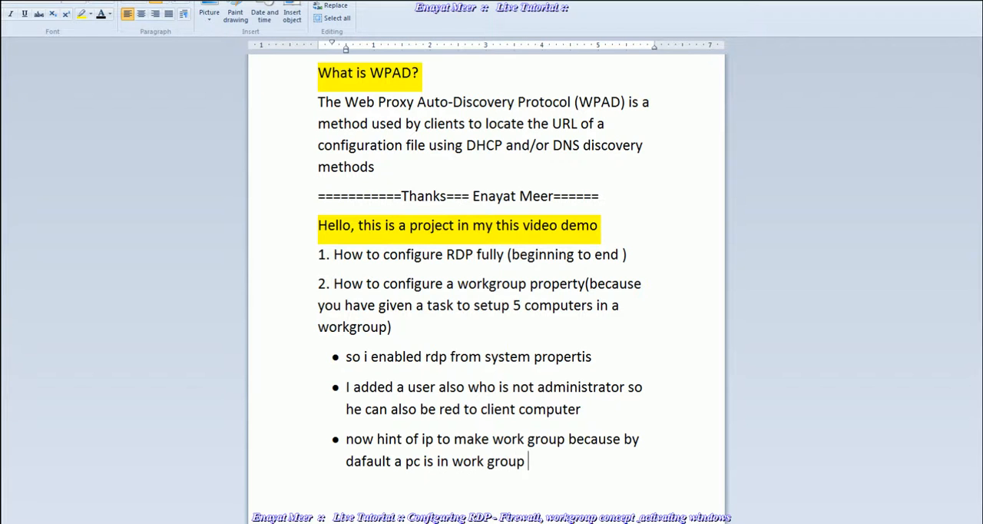
pyautogui.write('already just ')
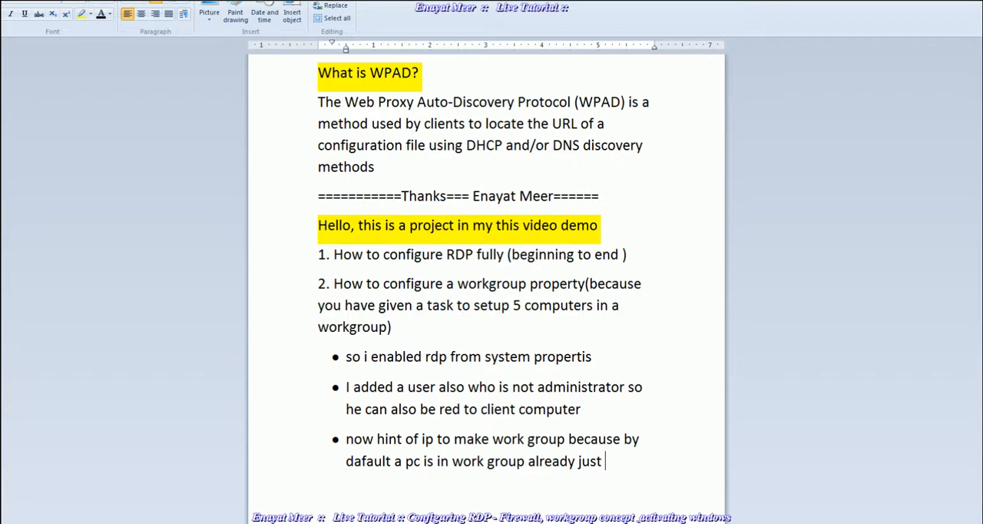
pyautogui.write('make sure IP ad')
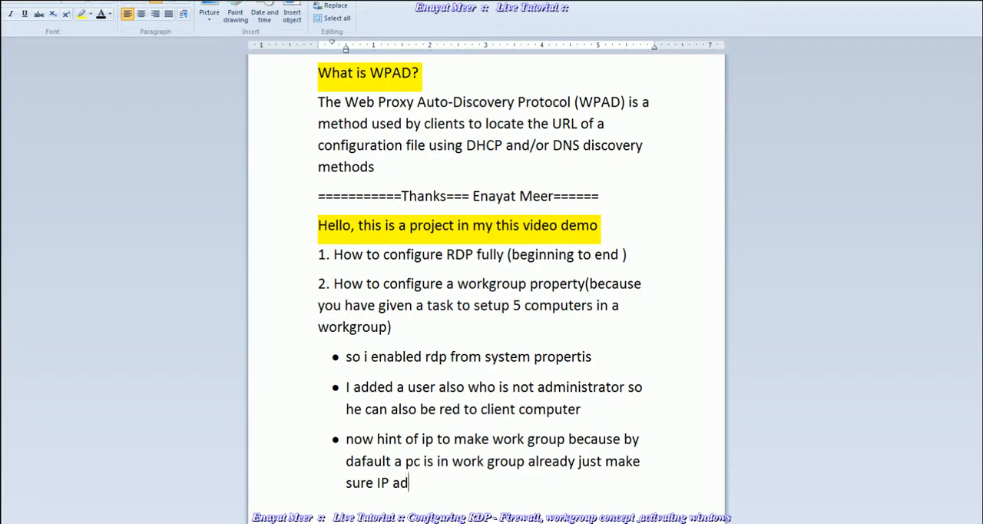
pyautogui.write('dresses are')
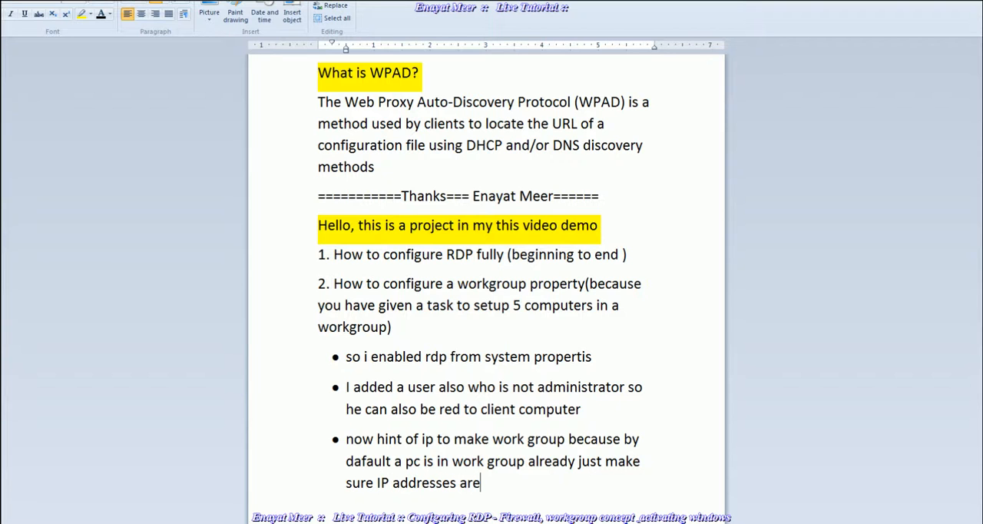
pyautogui.write(' coming from s')
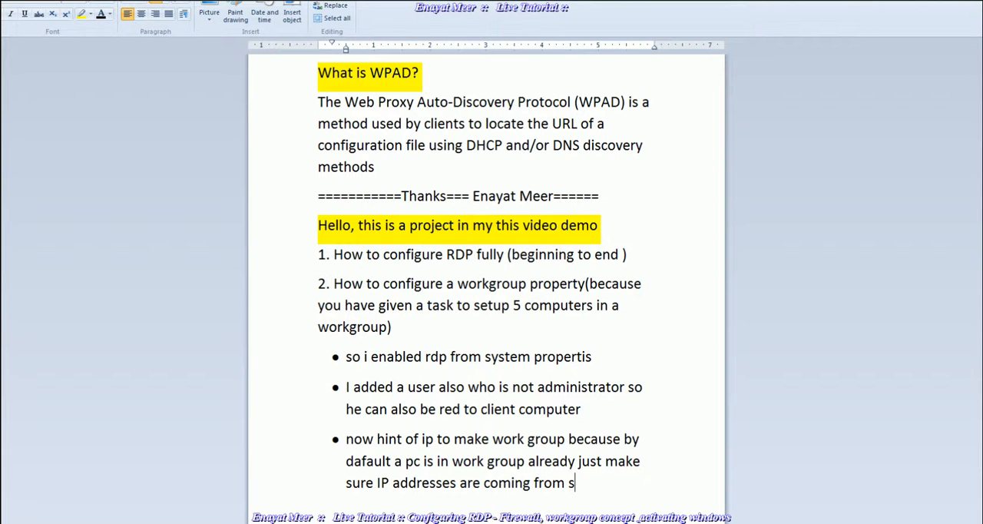
pyautogui.write('ame scope...')
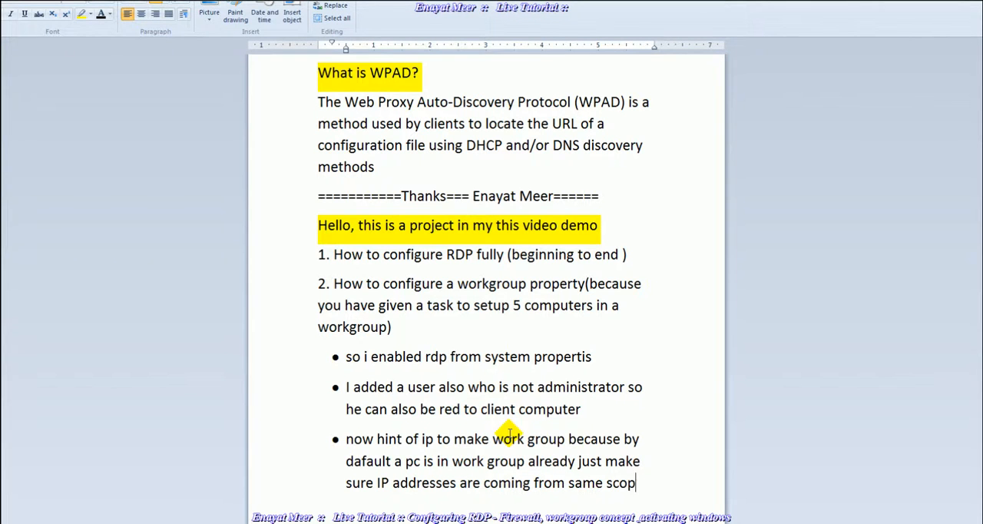
pyautogui.write('such as')
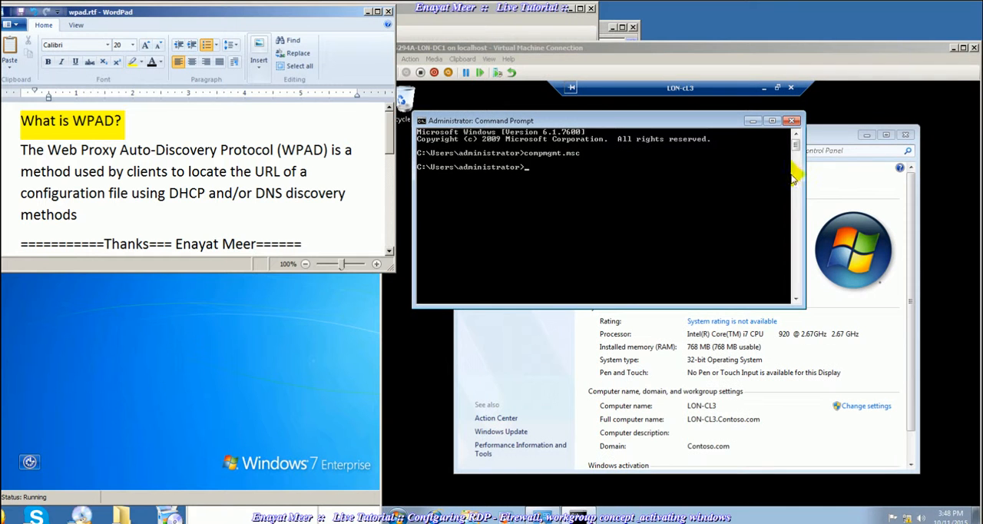
# - Move the notes window toward the middle of the desktop and append "10.10.10.1 pc1," to the end of the last bullet
pyautogui.click(322, 15)
pyautogui.moveTo(322, 15); pyautogui.dragTo(539, 70)
pyautogui.scroll(-10, 536, 250)
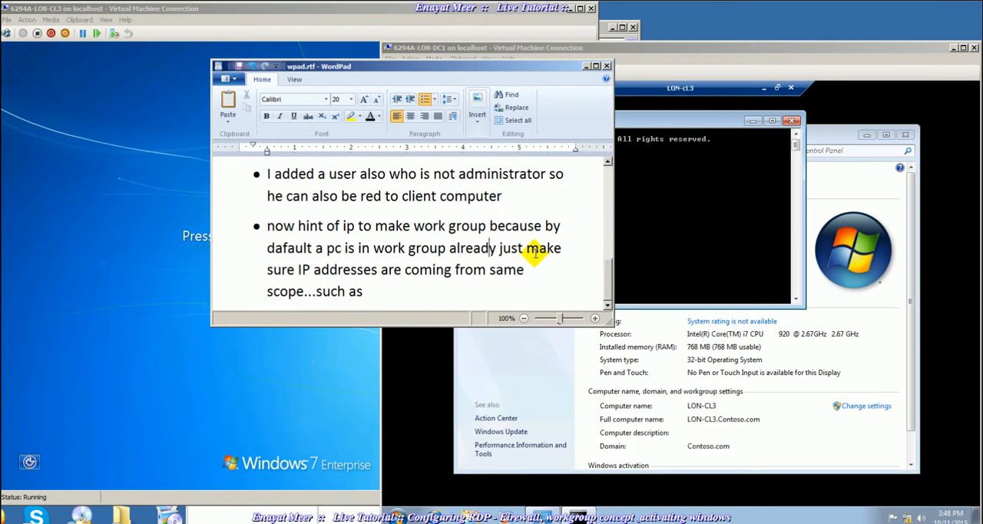
pyautogui.click(379, 287)
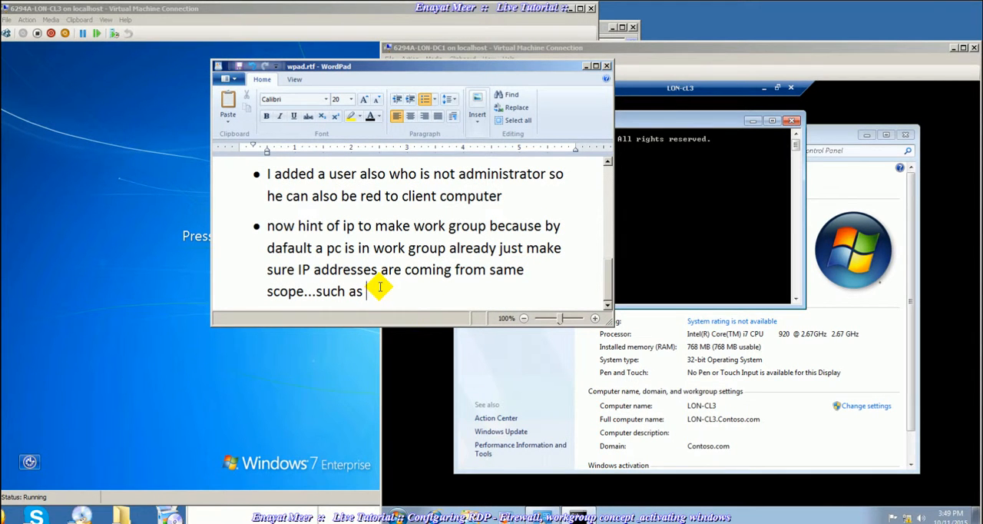
pyautogui.write('10.10.10.1  ')
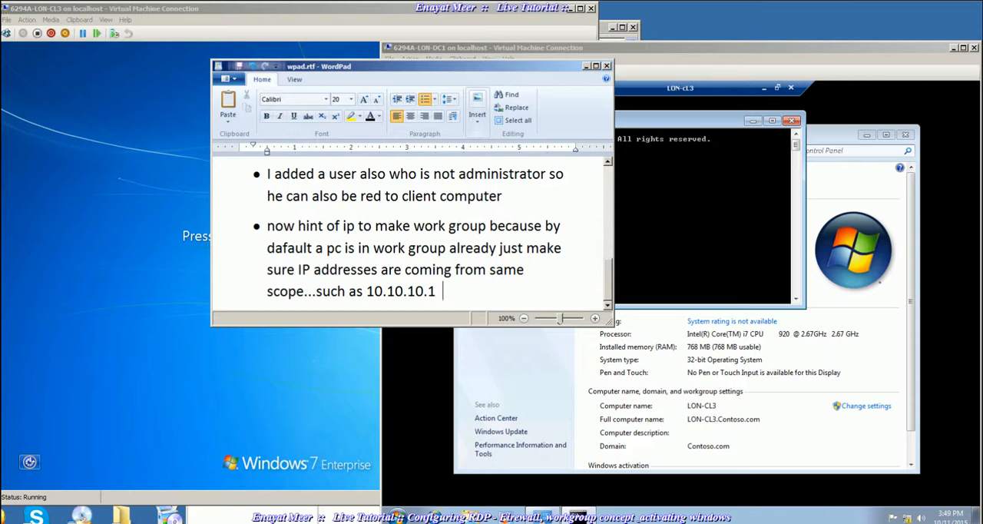
pyautogui.write('pc1, 10.10.10.2 pc2, 10.10.10.')
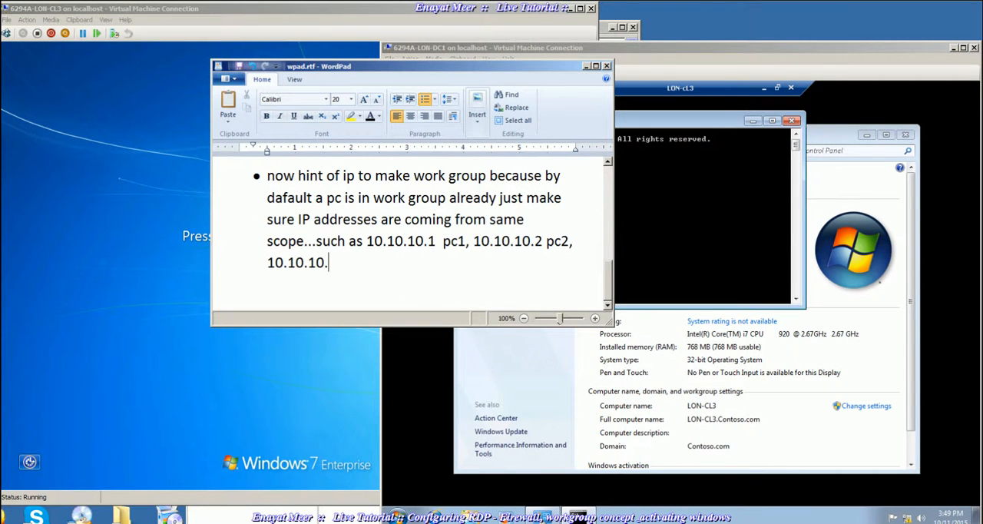
pyautogui.write('3 pc3 so on,  just make sure pc is')
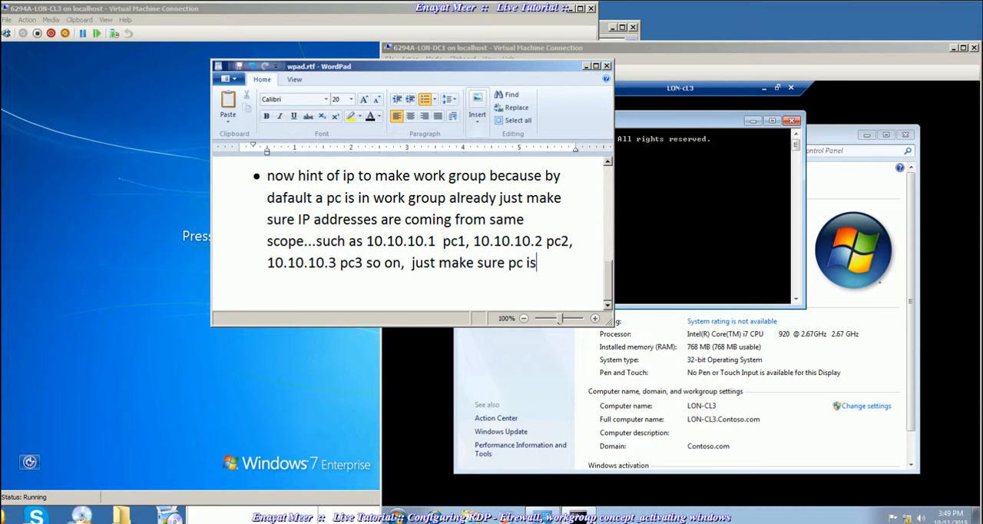
pyautogui.write(' a')
# - Continue the last bullet of the notes with "so on, just make sure pc is in a workgroup"
pyautogui.press('BackSpace')
pyautogui.press('BackSpace')
pyautogui.write('in a workgroup')
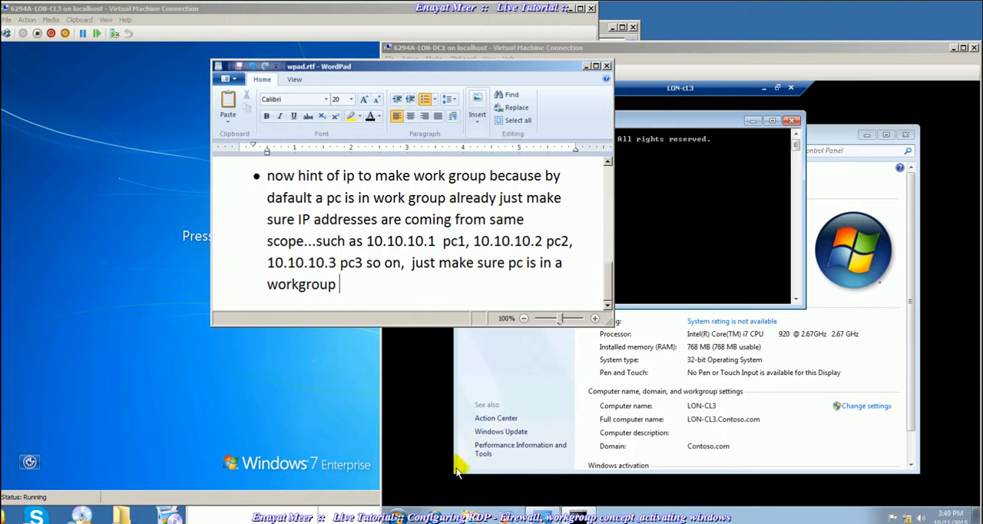
# - In LON-CL3's computer name and domain change settings, choose workgroup membership and enter WORKGROUP as the workgroup name
pyautogui.click(864, 406)
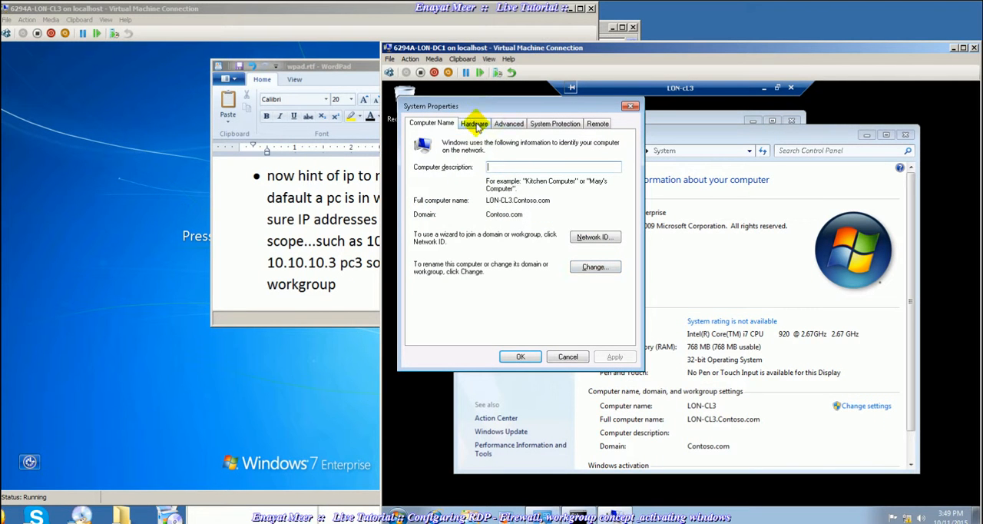
pyautogui.click(444, 128)
pyautogui.click(592, 267)
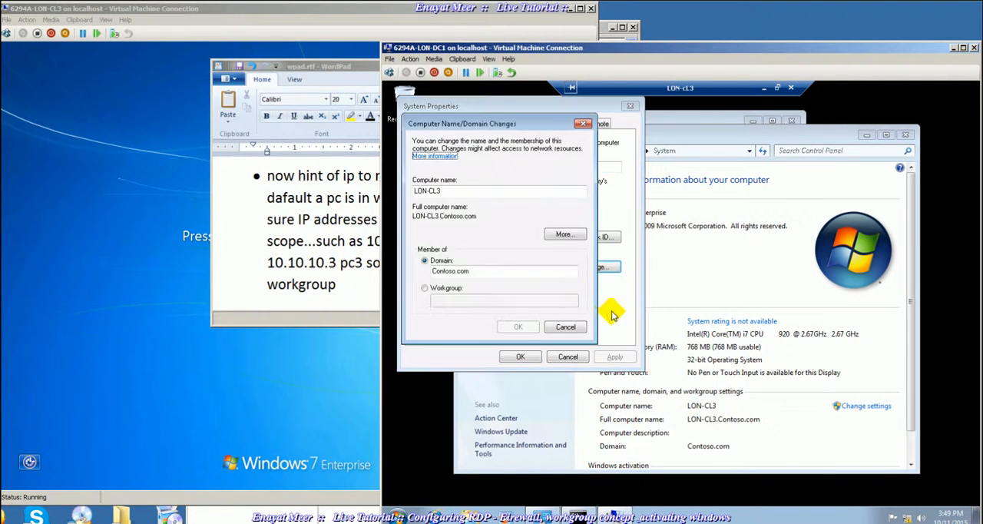
pyautogui.click(424, 288)
pyautogui.click(454, 300)
pyautogui.write('WORKGROUP')
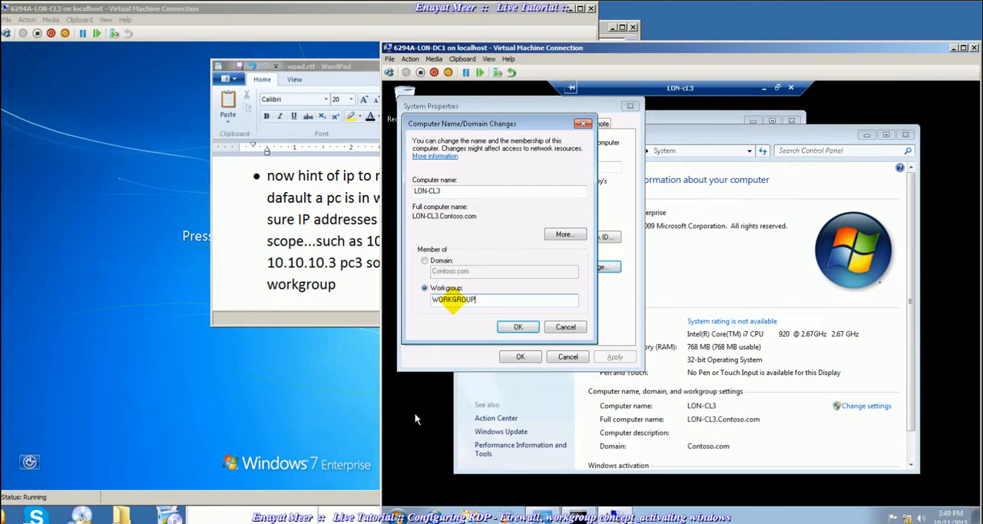
# - Return to the WordPad notes and finish the last bullet with ", and thats it, you are done...."
pyautogui.click(342, 286)
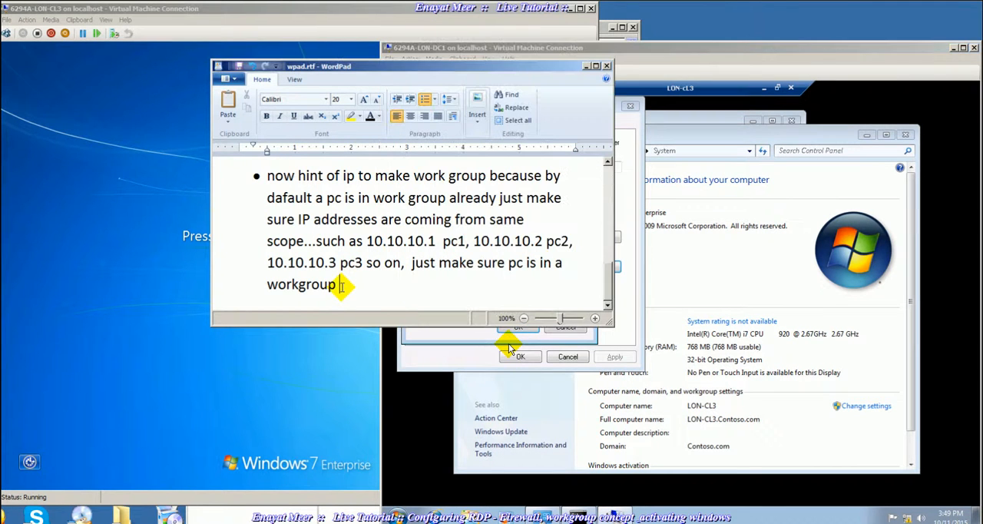
pyautogui.write(', and that')
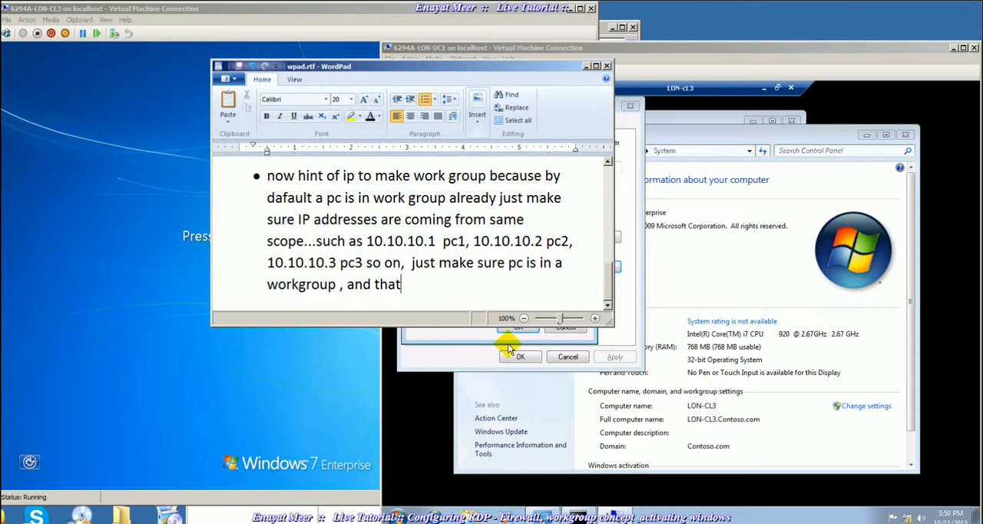
pyautogui.write('s it, y')
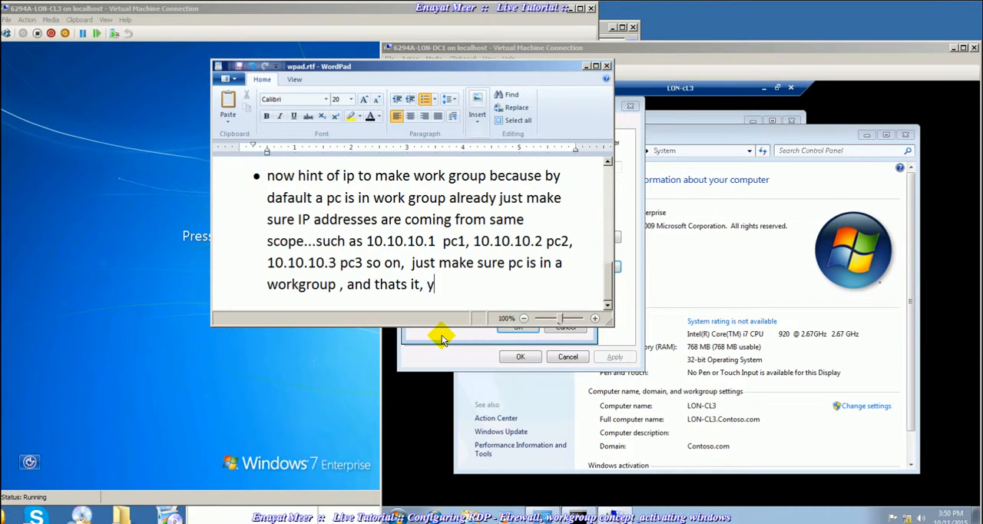
pyautogui.write('ou are done......')
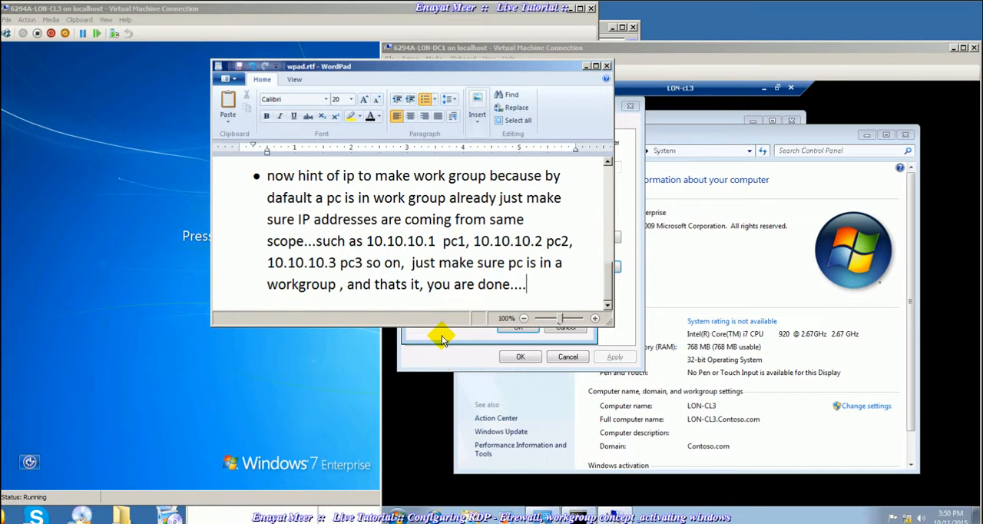